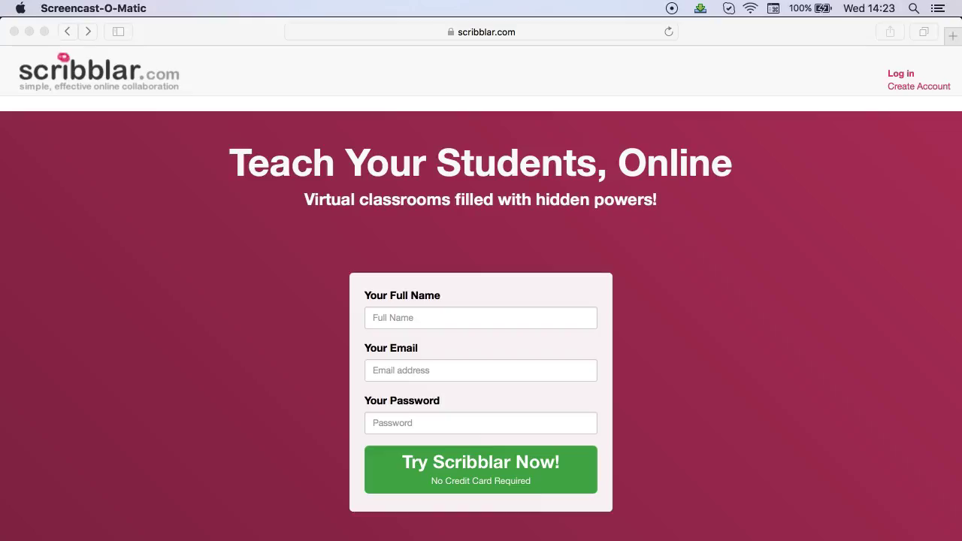
Step: Start the free 14-day Scribblar trial from the Plans & Pricing page and complete signup
click(262, 28)
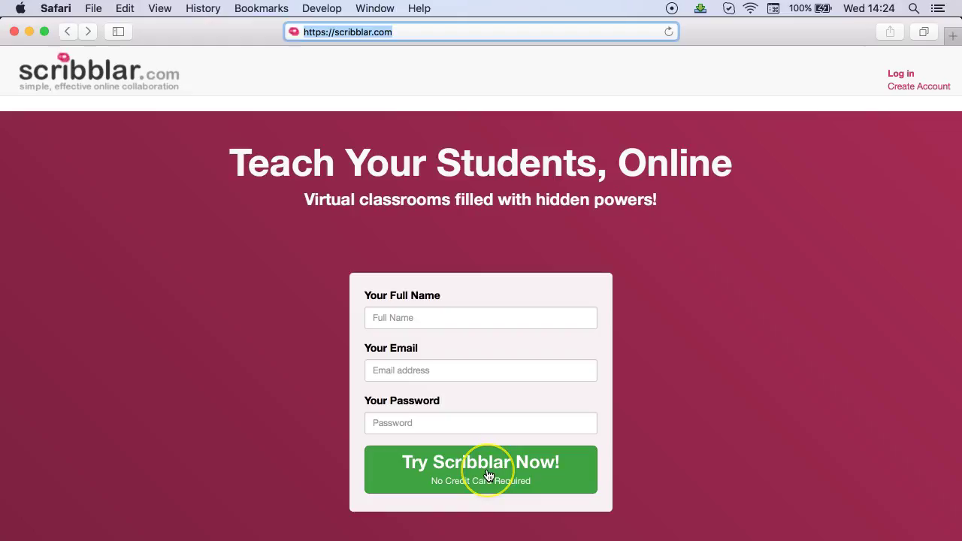
click(555, 481)
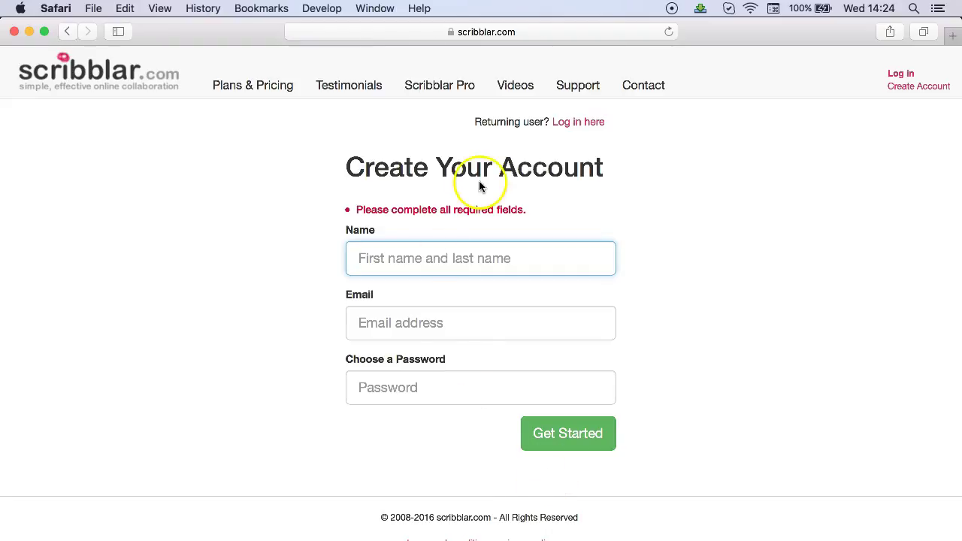
click(248, 92)
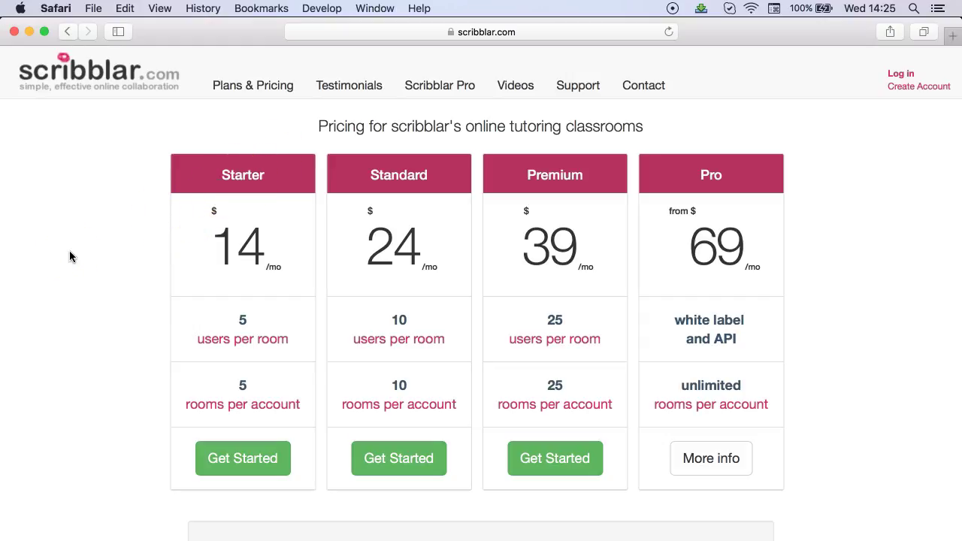
scroll(200, 284, down, 3)
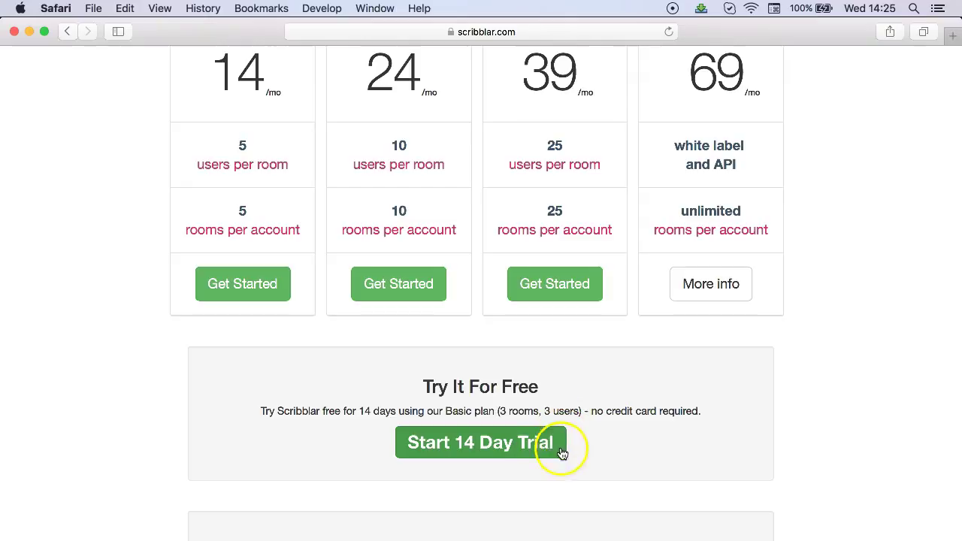
click(482, 445)
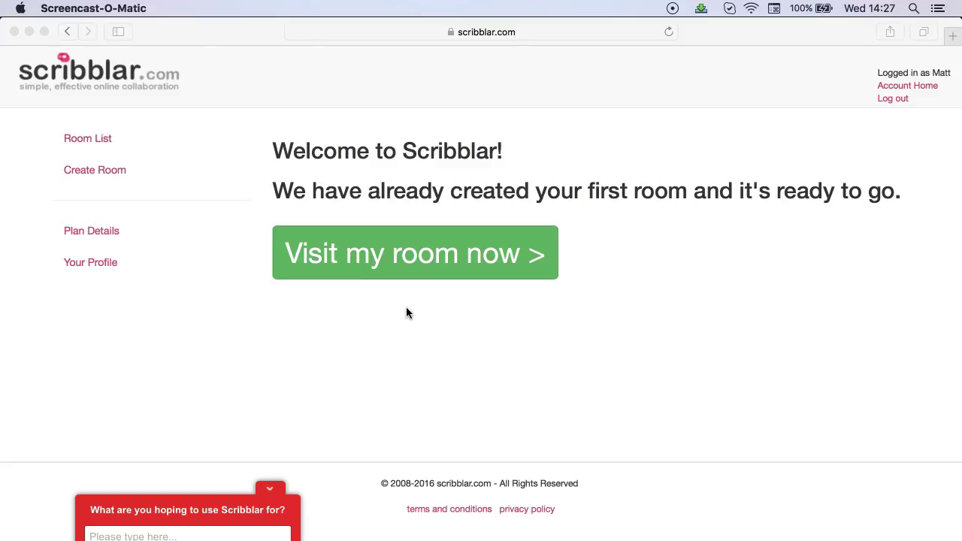
Step: Enter room Test 1 and view its Assets list of one image and one snapshot
click(400, 259)
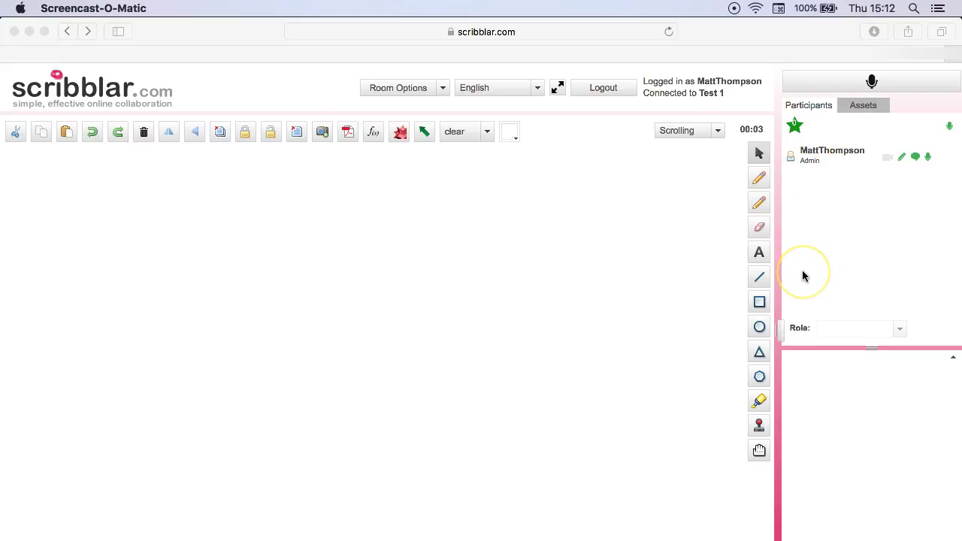
click(867, 110)
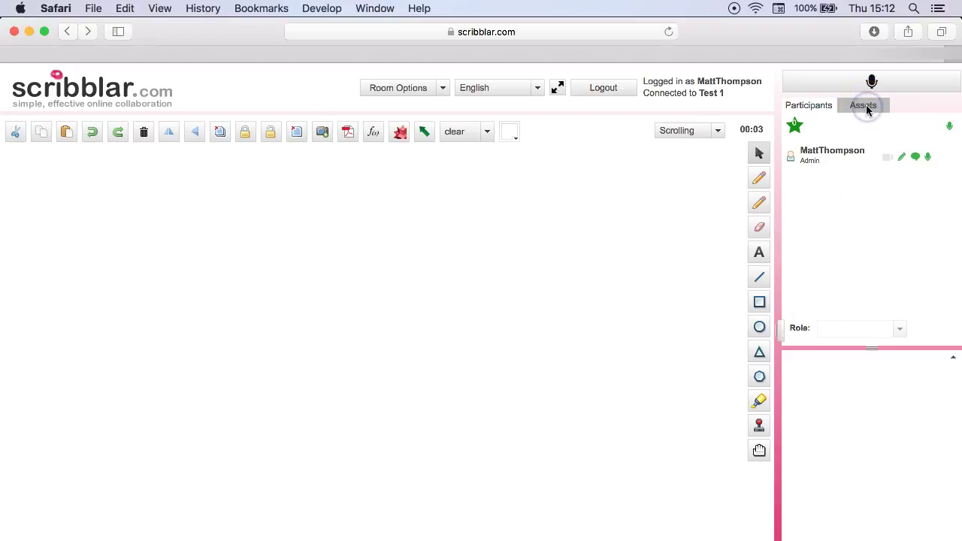
click(867, 109)
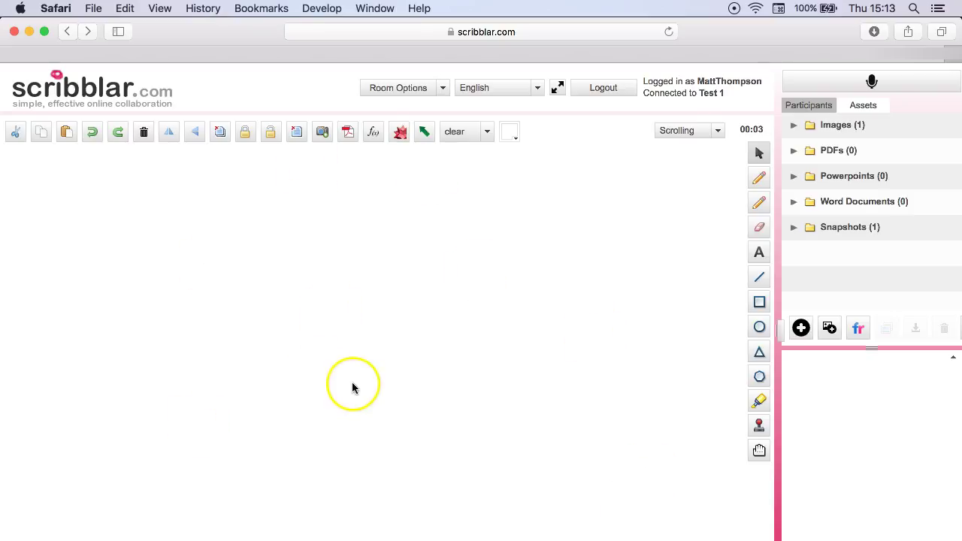
Step: Show the Participants list and allow the room's Flash camera and microphone access
click(792, 107)
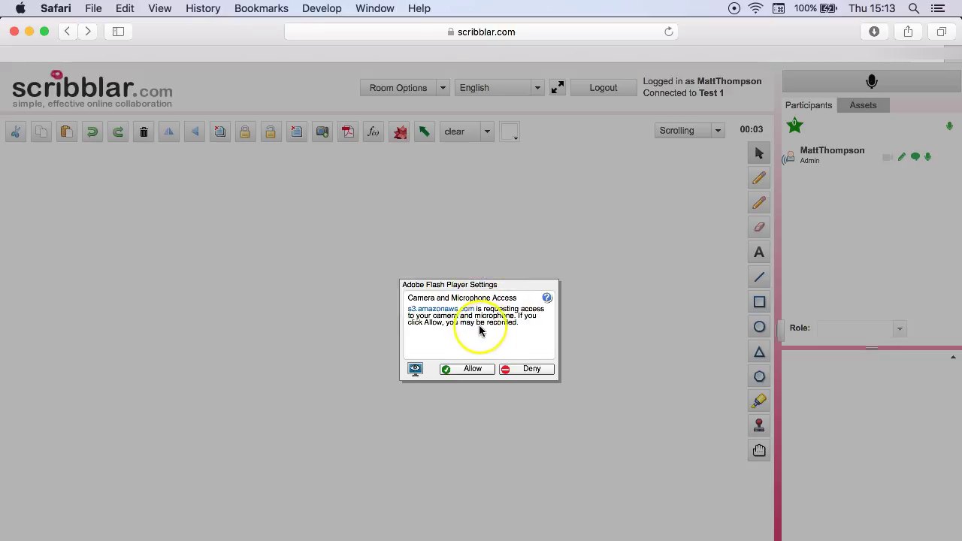
click(471, 366)
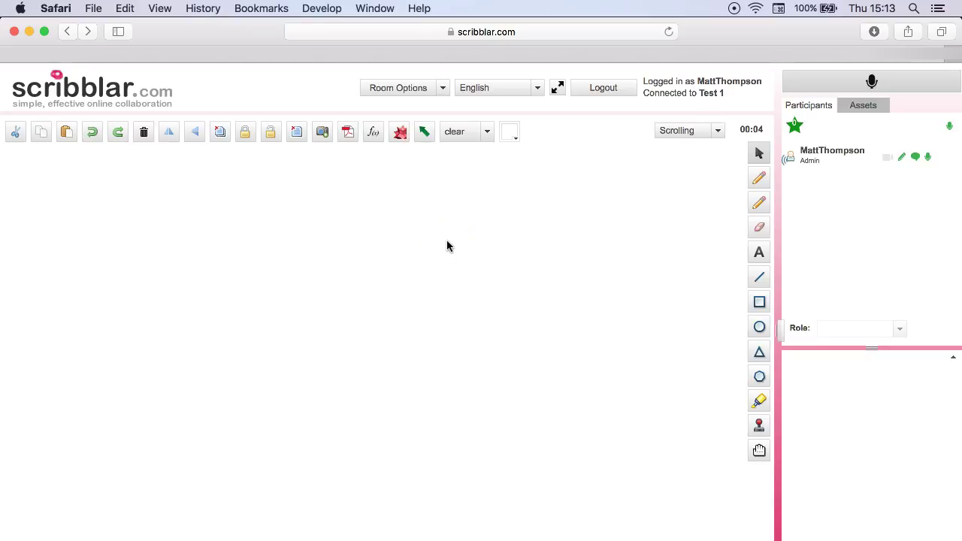
Step: Select the room URL and send an invitation through Room Options > Send Invite
key(super+l)
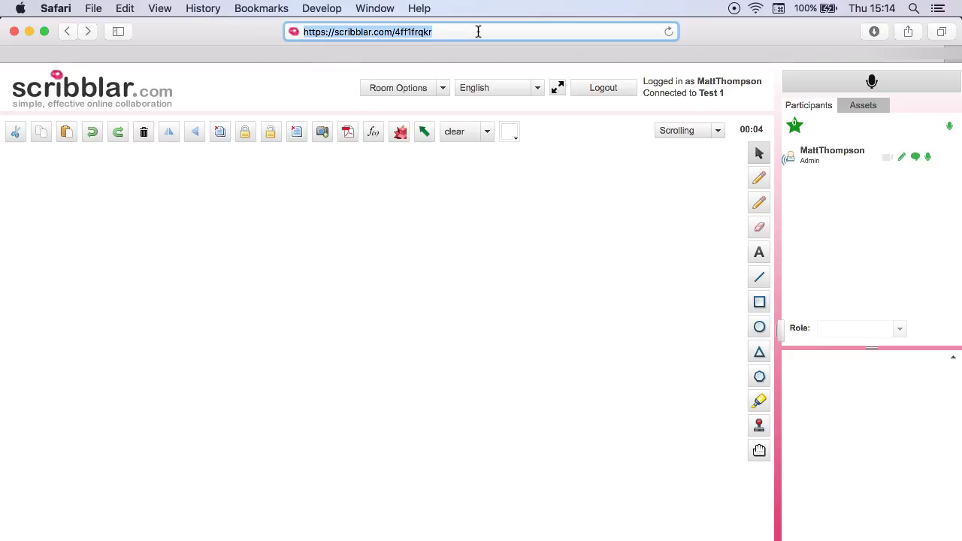
click(348, 90)
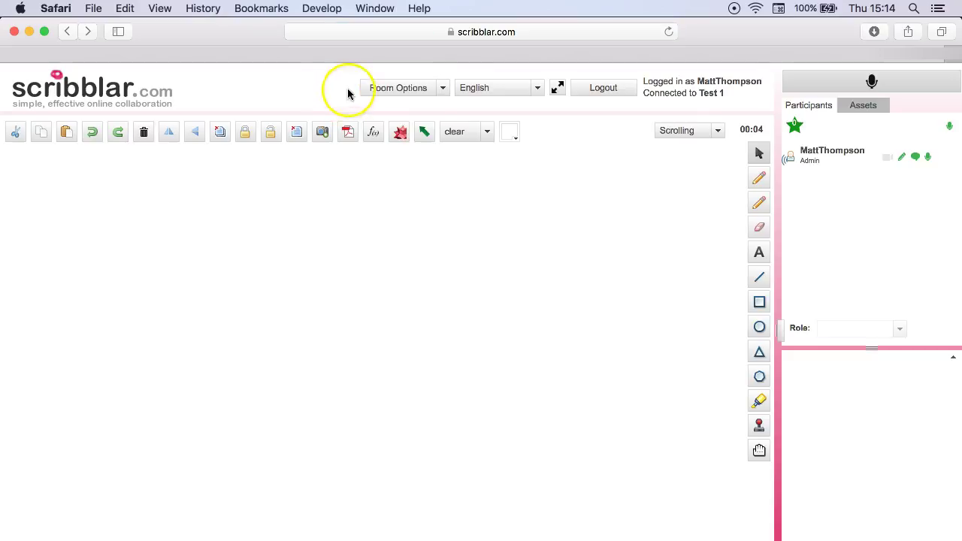
click(444, 91)
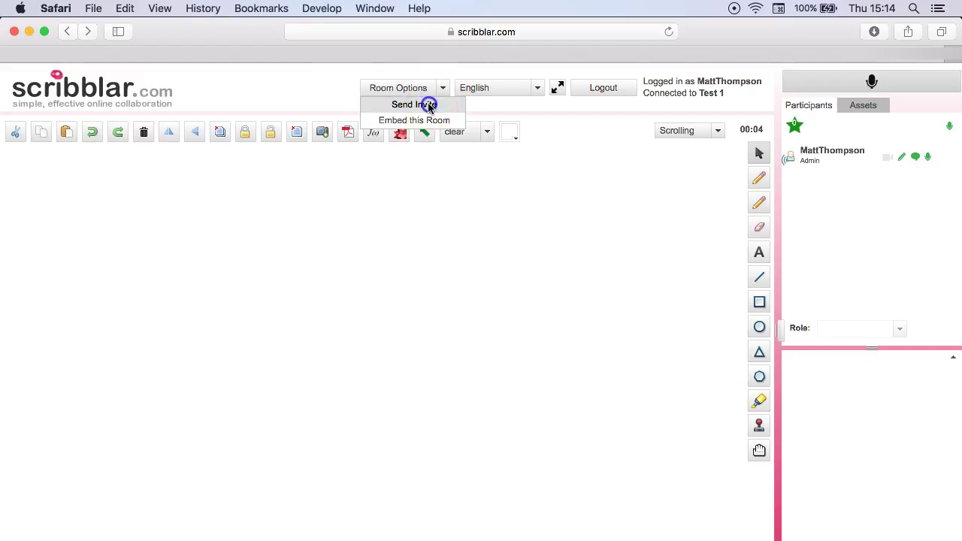
click(429, 103)
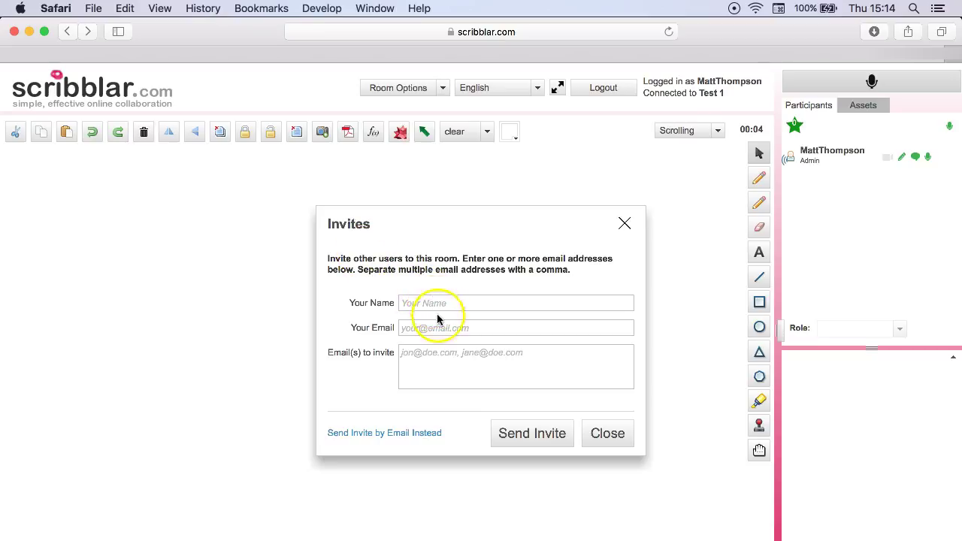
click(382, 435)
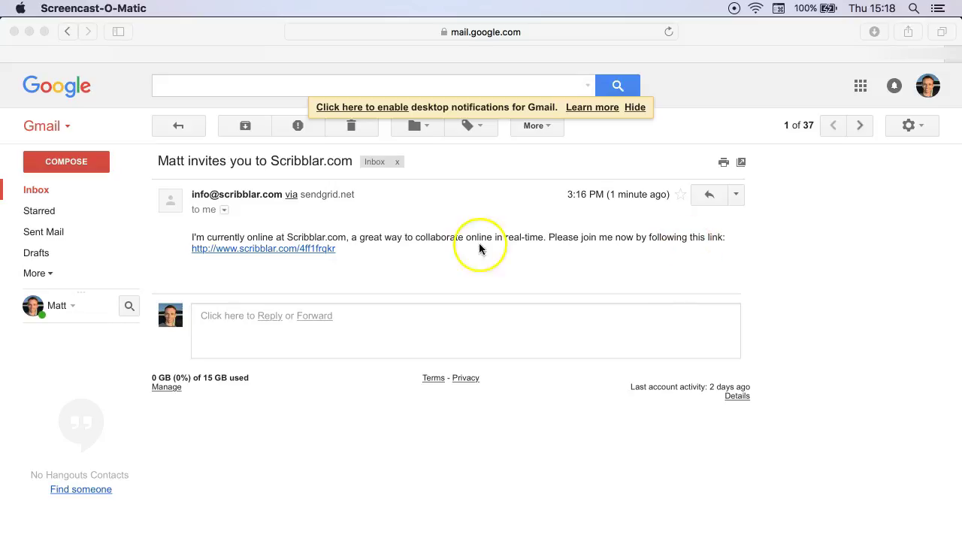
Step: Follow the scribblar.com room link in the invitation e-mail to the guest sign-in page
click(264, 248)
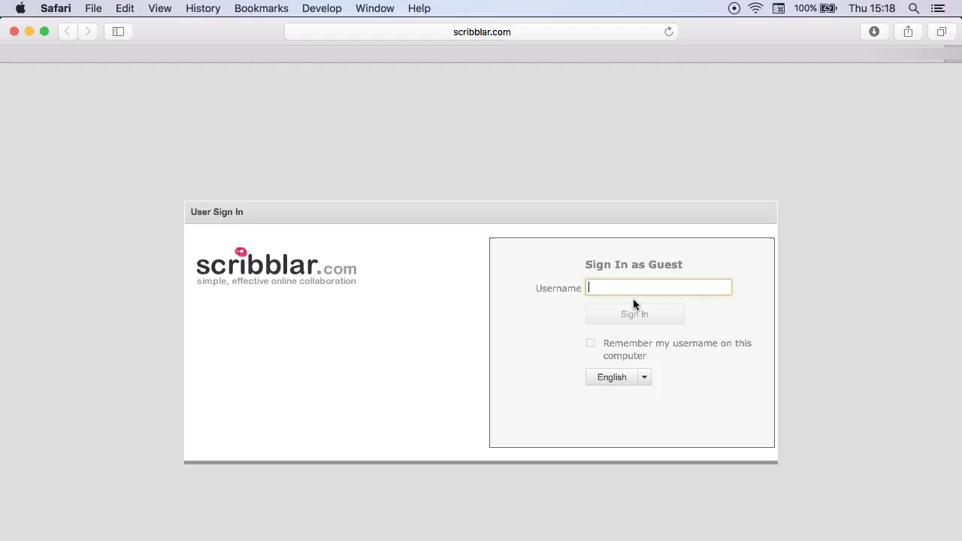
Step: Enter a guest username and sign in to room Test 1
click(592, 293)
text(John)
click(645, 315)
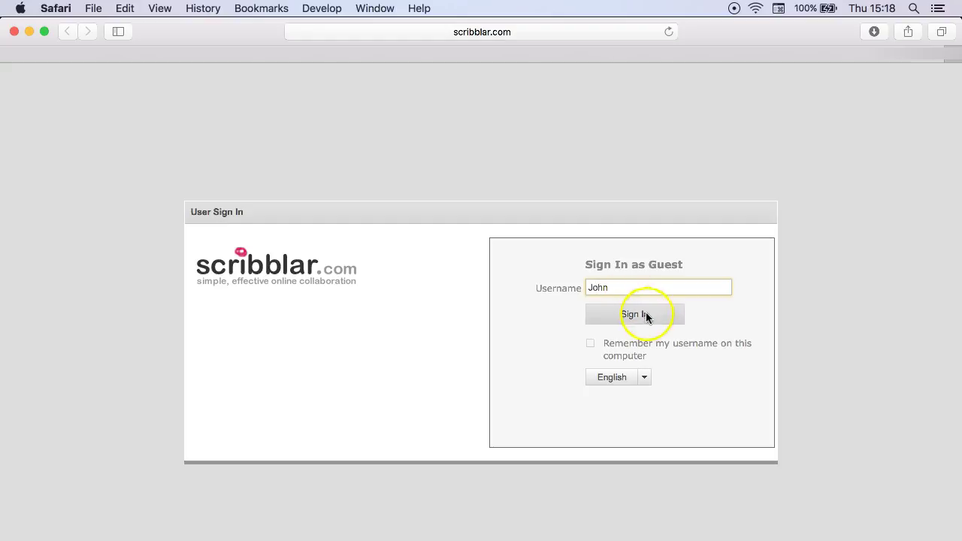
click(629, 318)
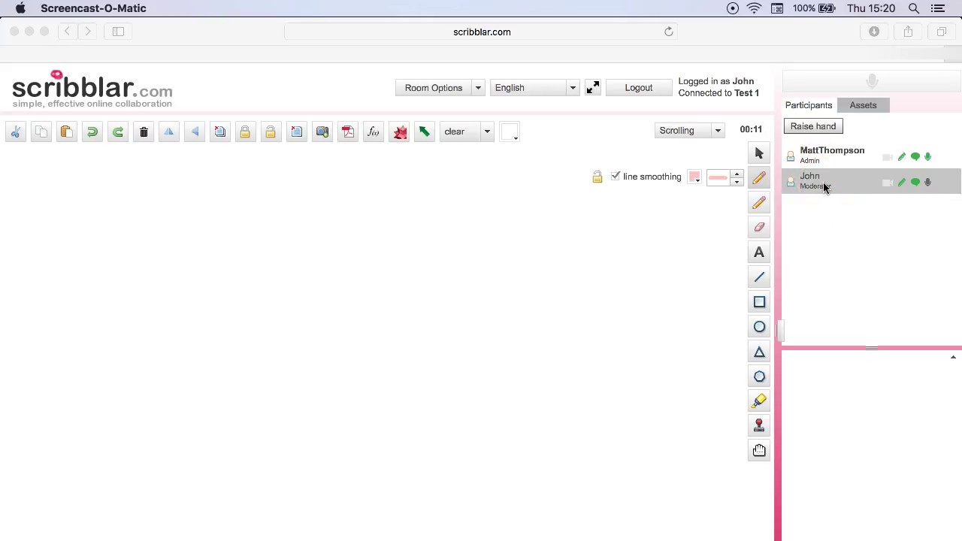
Step: In the admin window, enable the student's microphone and keep their role as Moderator
click(842, 249)
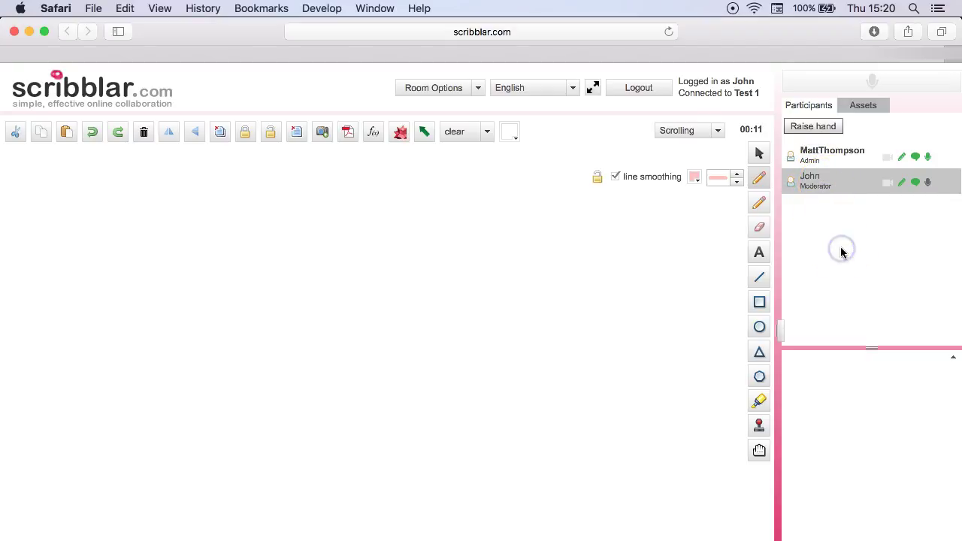
key(super+grave)
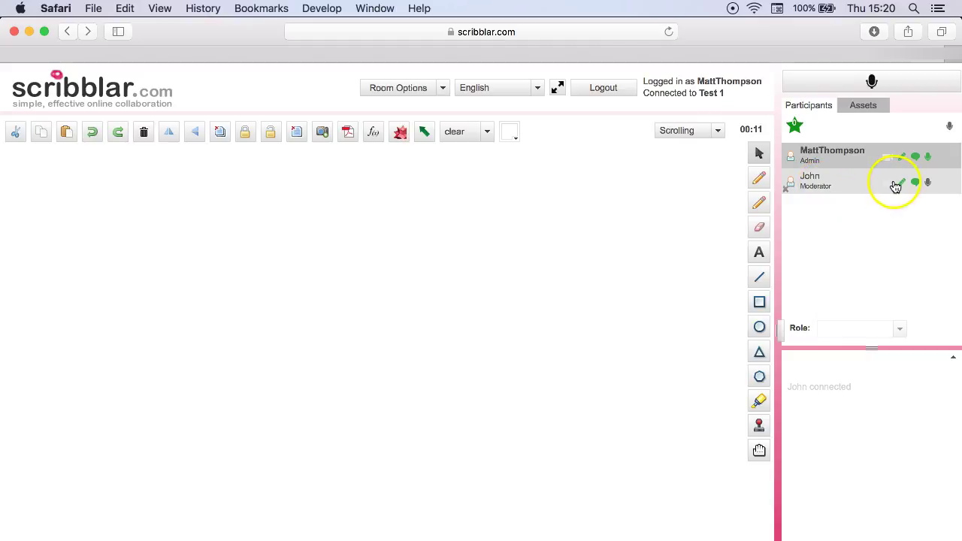
click(930, 184)
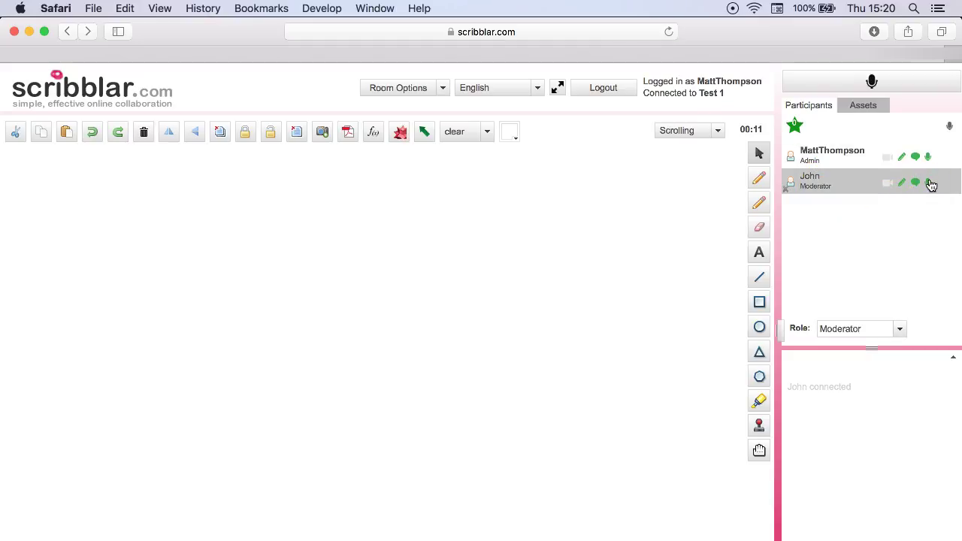
click(899, 328)
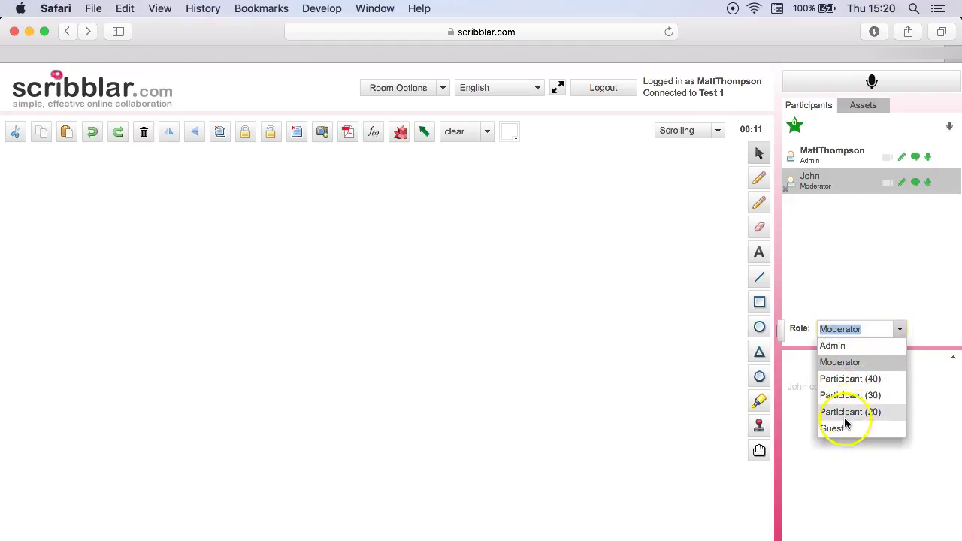
click(844, 364)
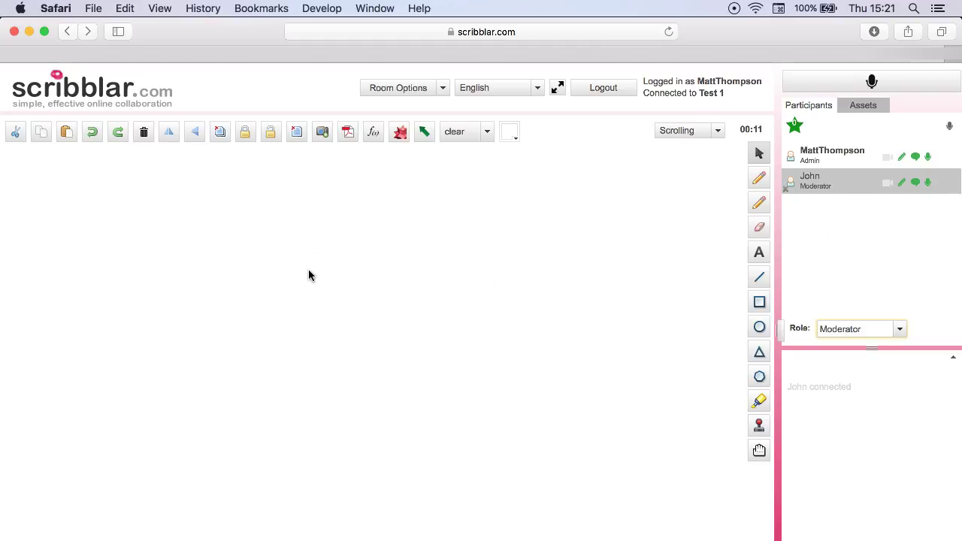
Step: Draw two red Pencil zigzags, the second with line smoothing turned off
click(103, 213)
click(759, 185)
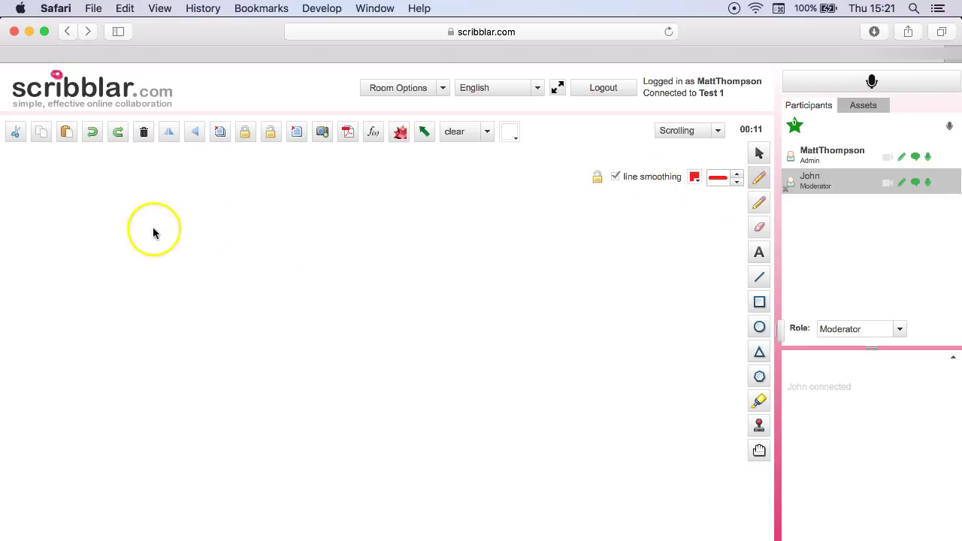
mouse_move(123, 204)
mouse_down()
mouse_move(103, 219)
mouse_move(191, 301)
mouse_move(426, 269)
mouse_up()
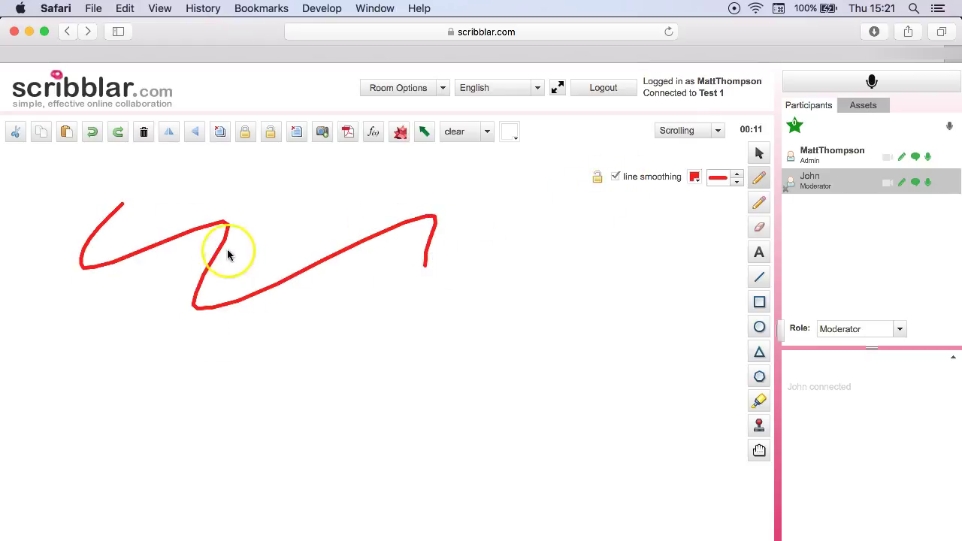
click(615, 176)
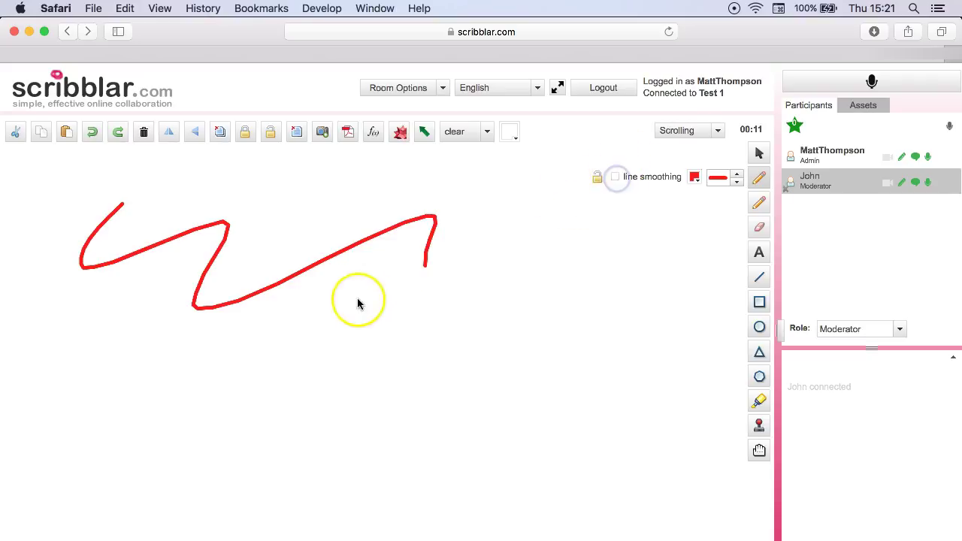
drag(503, 233, 663, 267)
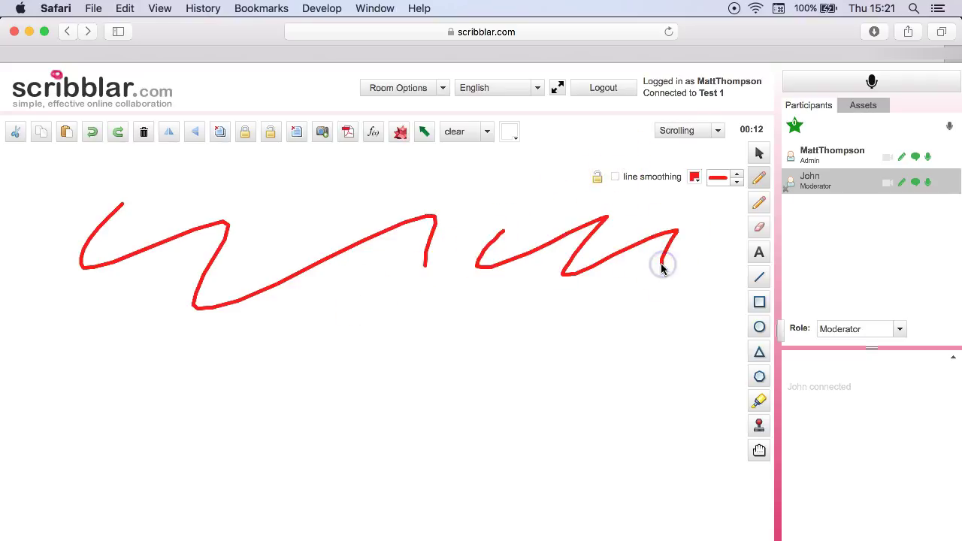
Step: Erase a short piece at the right end of the second zigzag
click(759, 203)
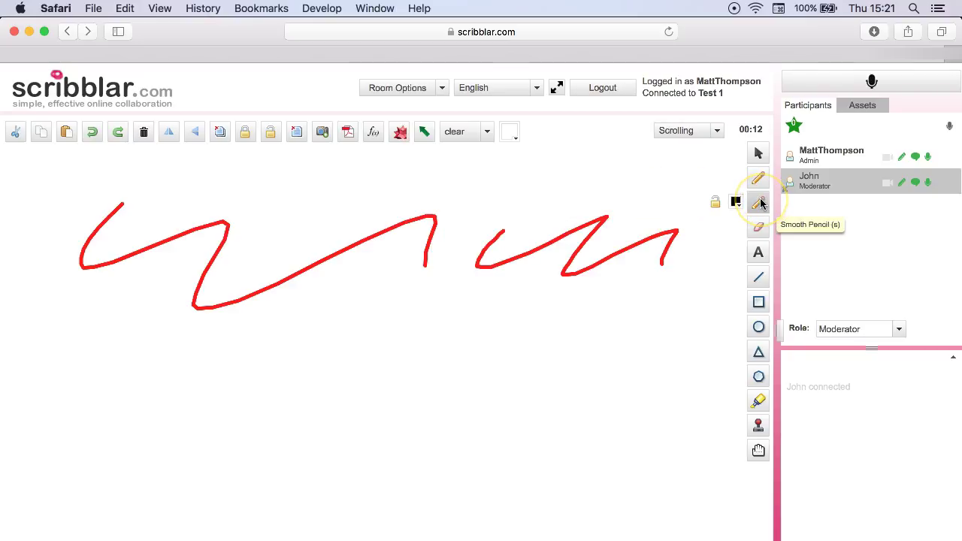
click(758, 227)
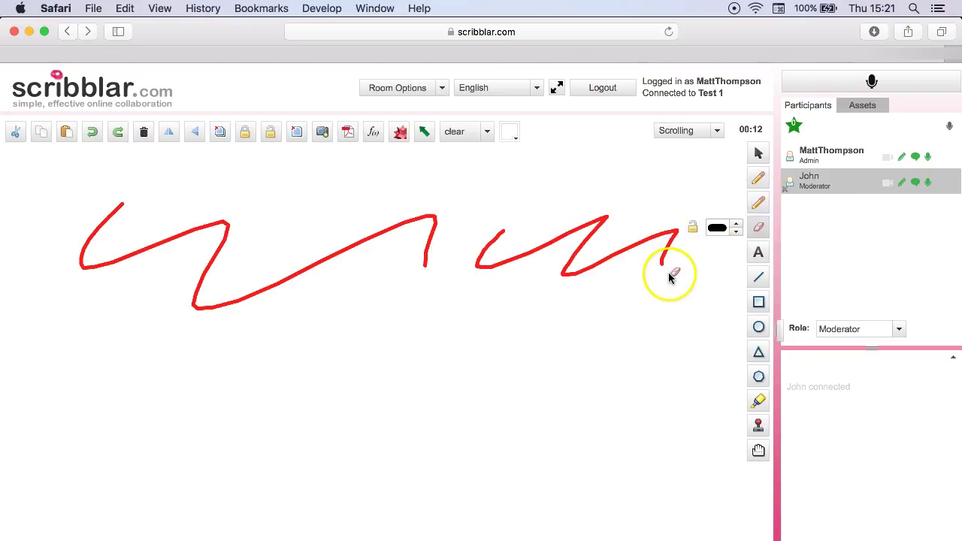
mouse_move(664, 251)
mouse_down()
mouse_move(679, 224)
mouse_move(669, 239)
mouse_move(657, 230)
mouse_move(657, 248)
mouse_up()
click(759, 252)
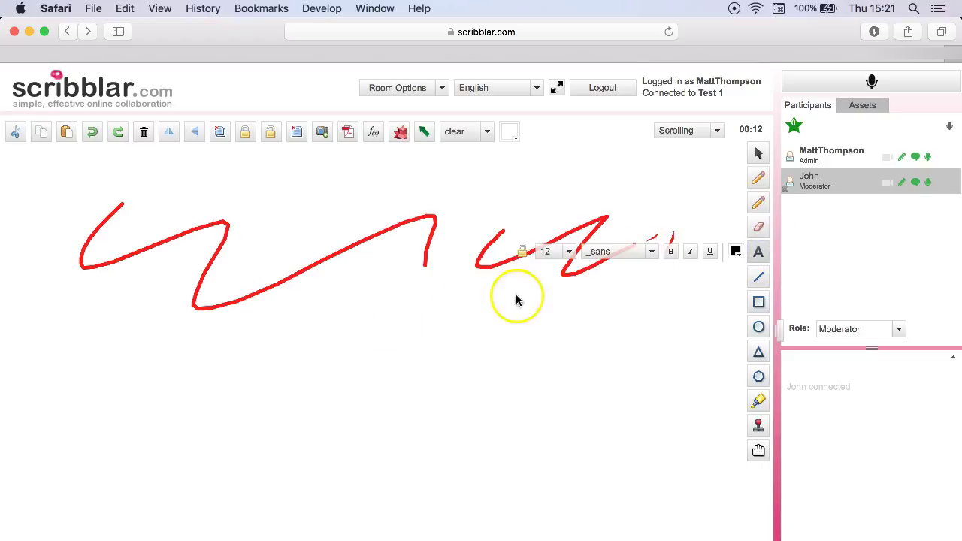
Step: Add the text 'add text' at size 20 below the zigzags
click(571, 254)
click(556, 333)
click(421, 354)
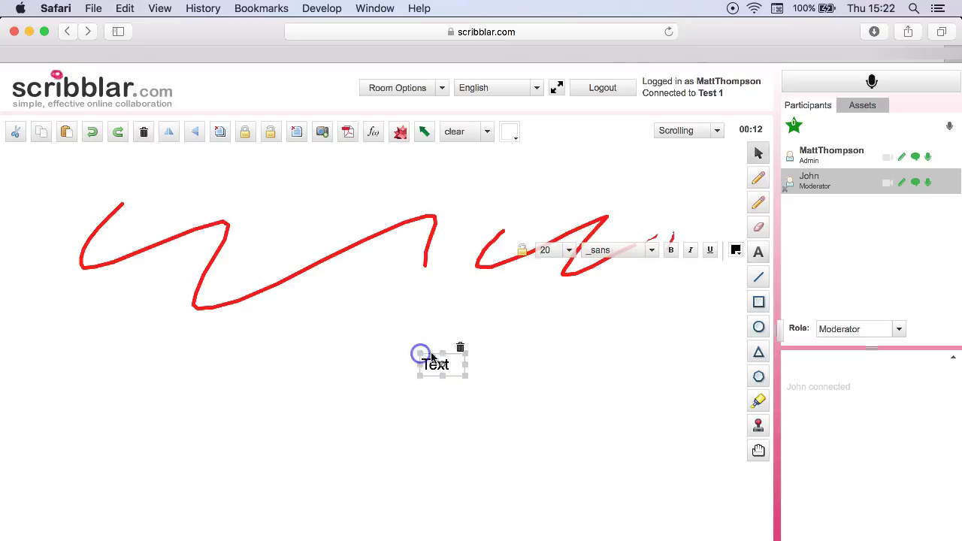
drag(466, 375, 554, 404)
text(a)
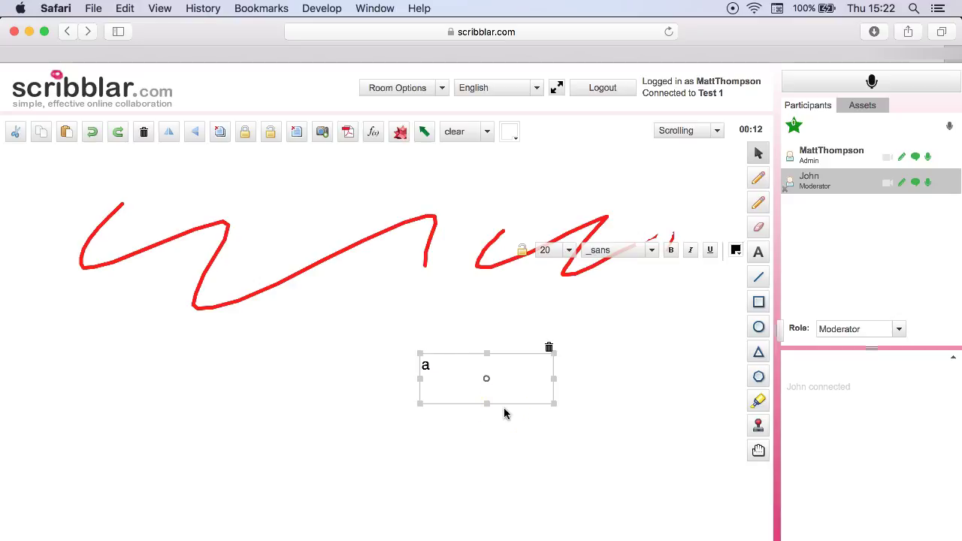
text(dd text)
Step: Draw black diagonal straight lines and a solid black square below them
click(758, 276)
drag(714, 353, 466, 364)
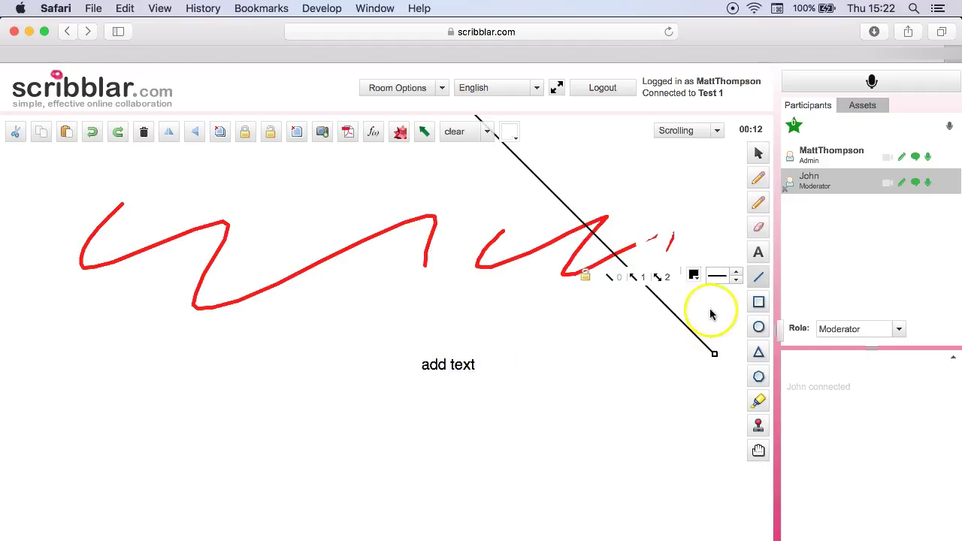
click(630, 227)
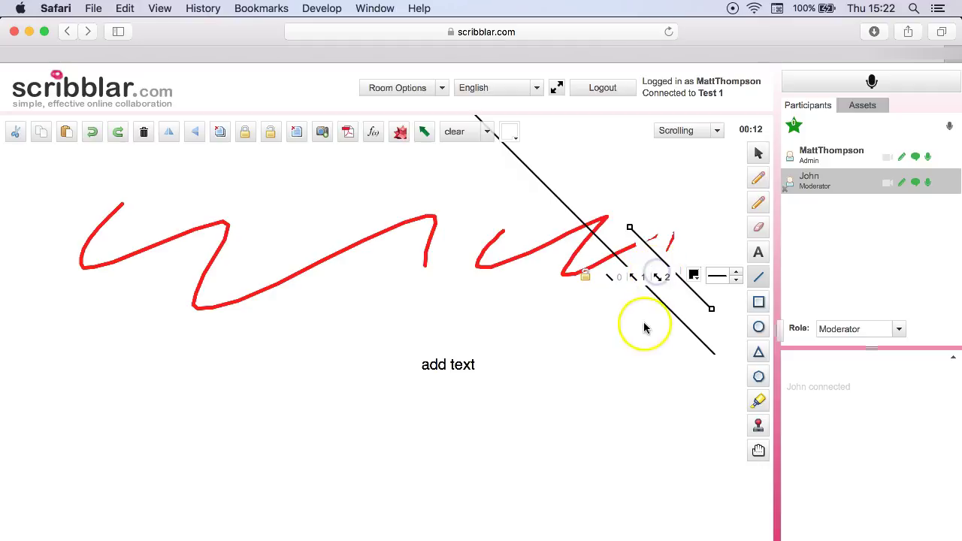
click(759, 301)
drag(590, 408, 667, 462)
click(758, 328)
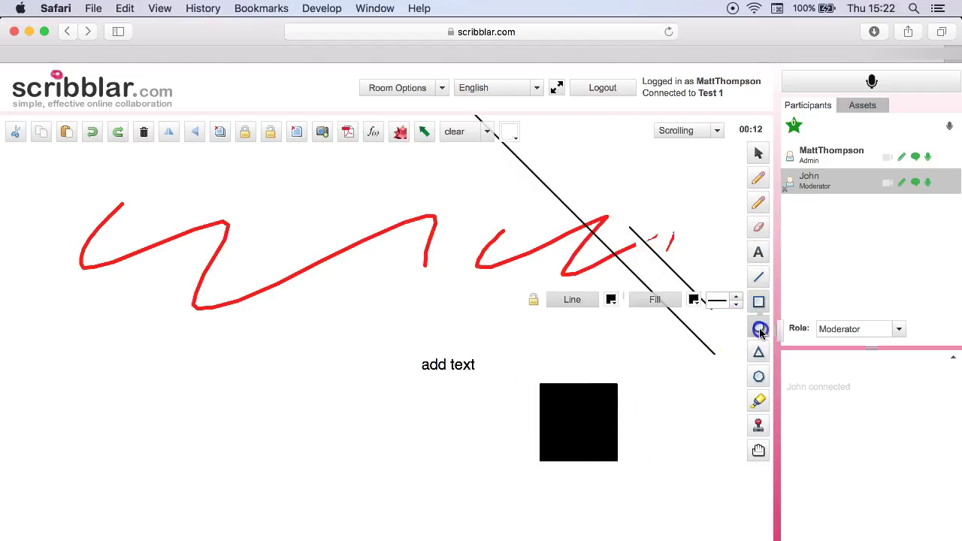
click(759, 350)
Step: Highlight the 'add text' label with the orange FF9C25 Highlighter
click(760, 377)
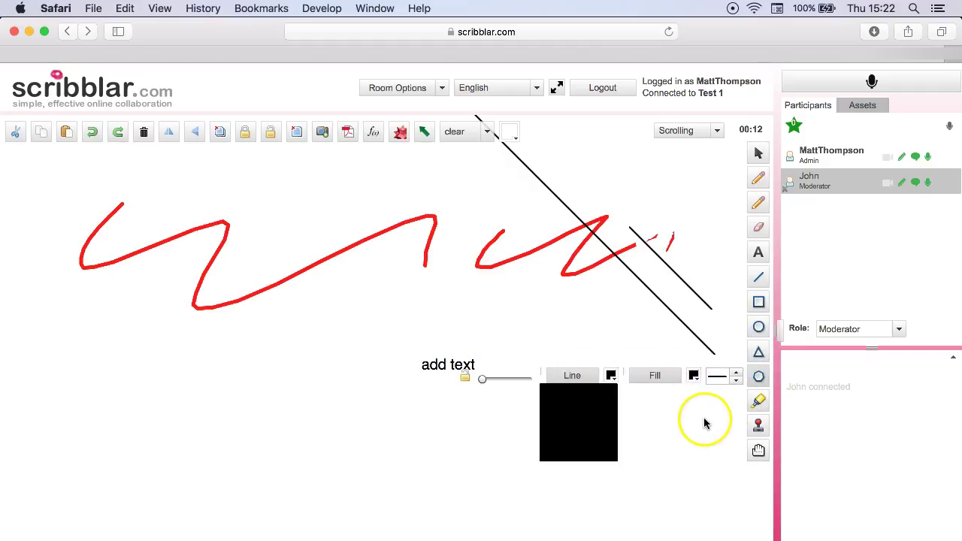
click(758, 404)
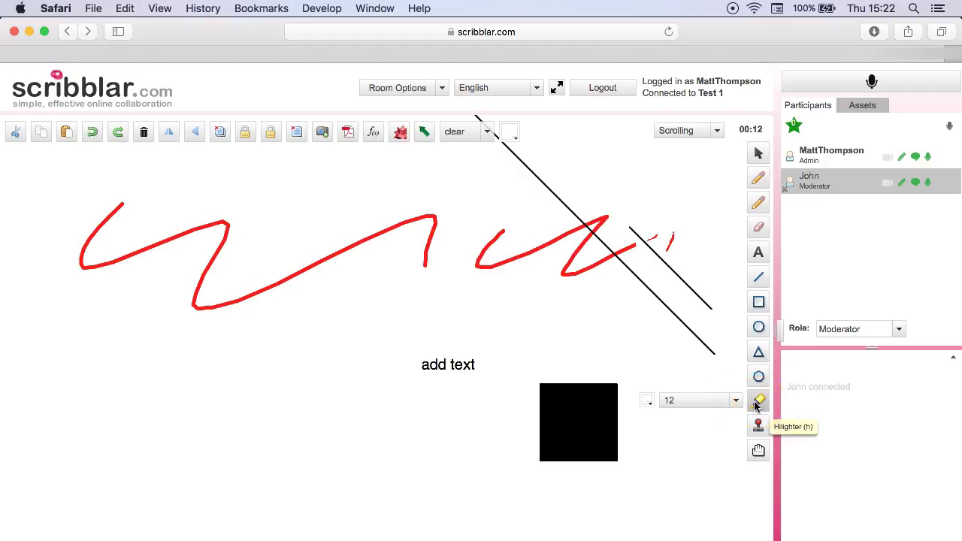
click(736, 403)
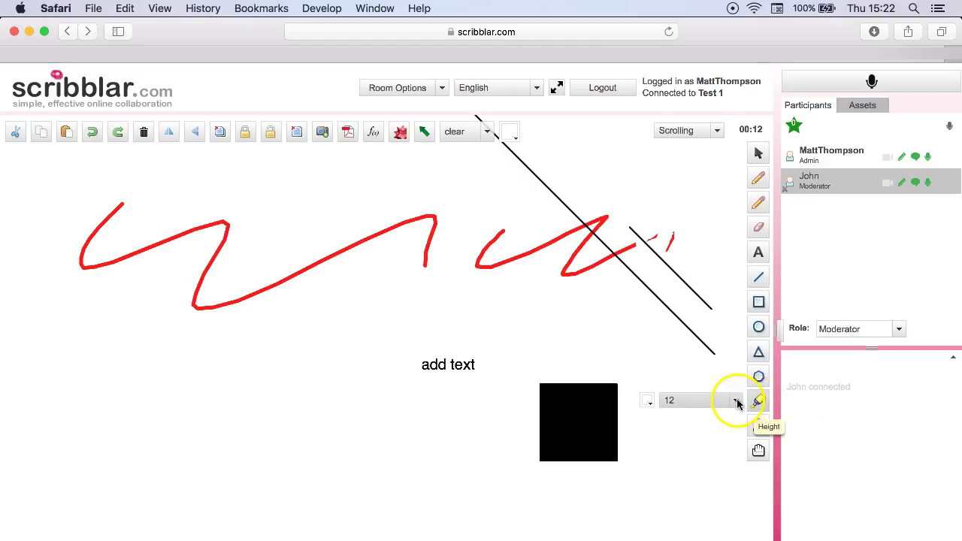
click(649, 401)
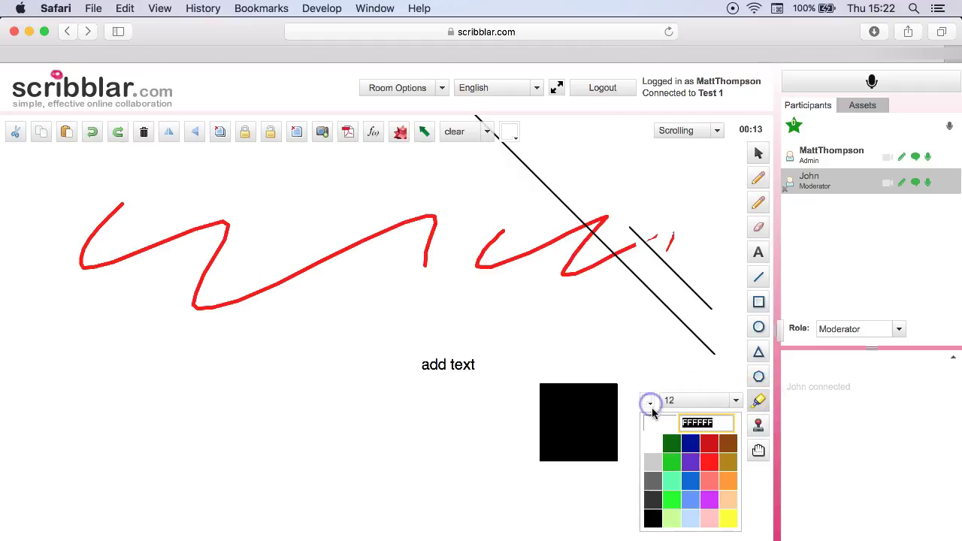
click(727, 481)
drag(410, 364, 499, 363)
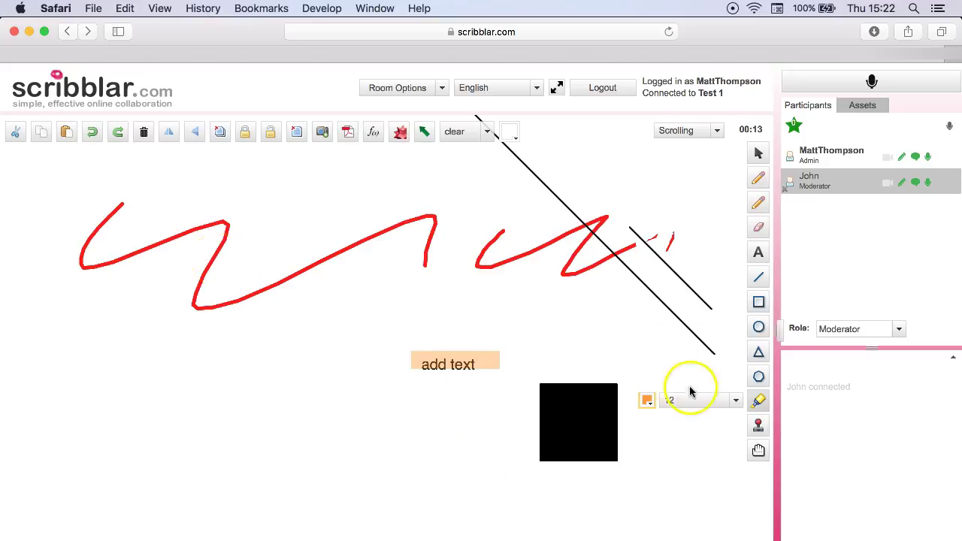
click(755, 399)
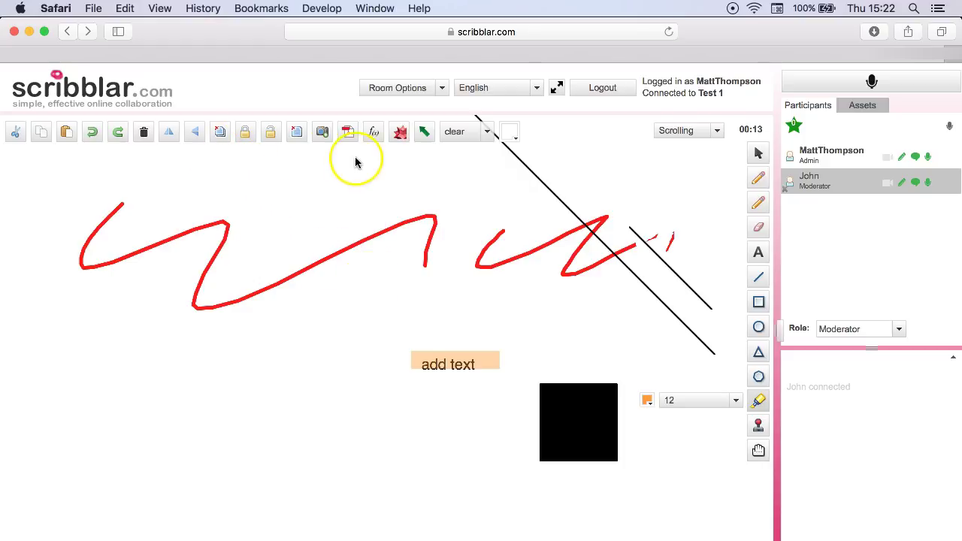
Step: Wipe all zigzags, lines, the square and the label off the whiteboard, then return to the select arrow
click(297, 135)
click(451, 367)
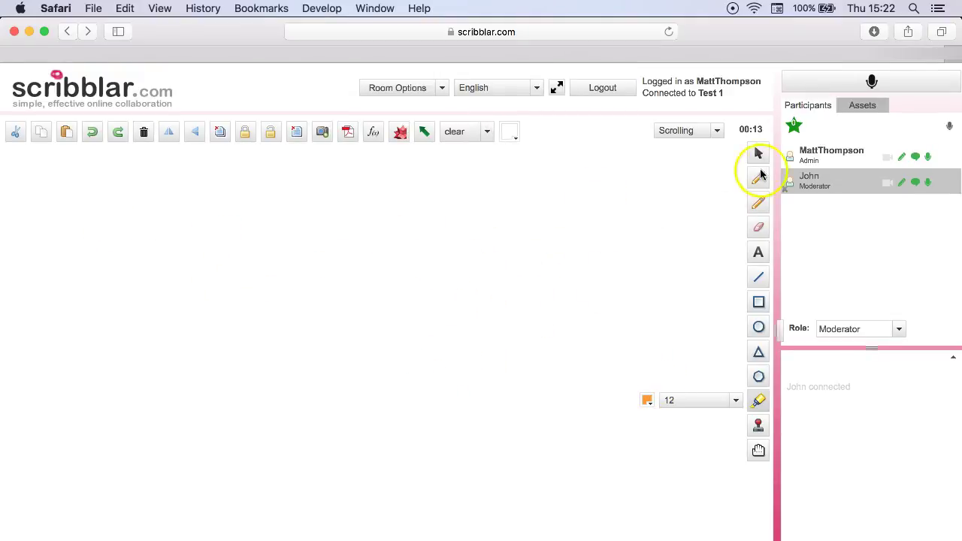
click(758, 155)
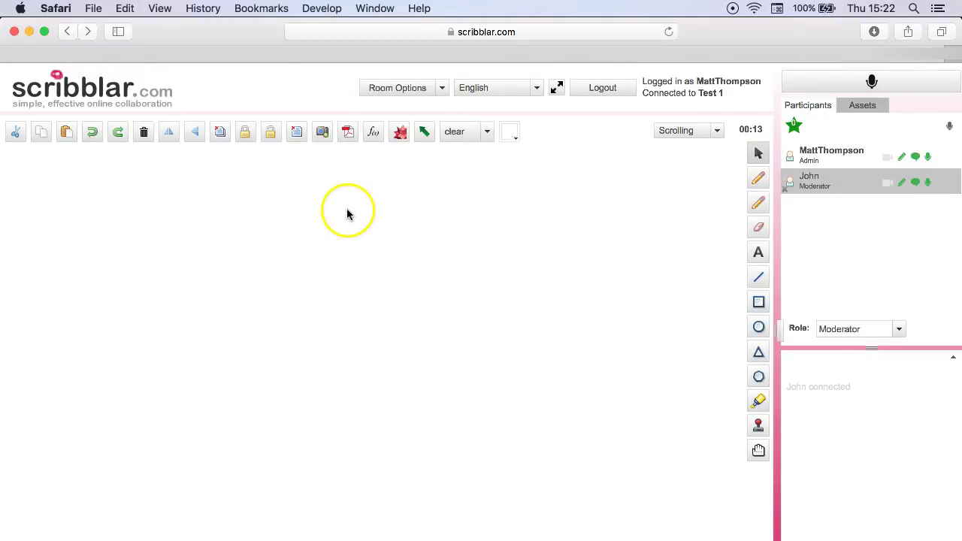
Step: Place Wolfram|Alpha's Physics example 'speed of light' result (299 792 km/s) on the whiteboard and select it
click(401, 133)
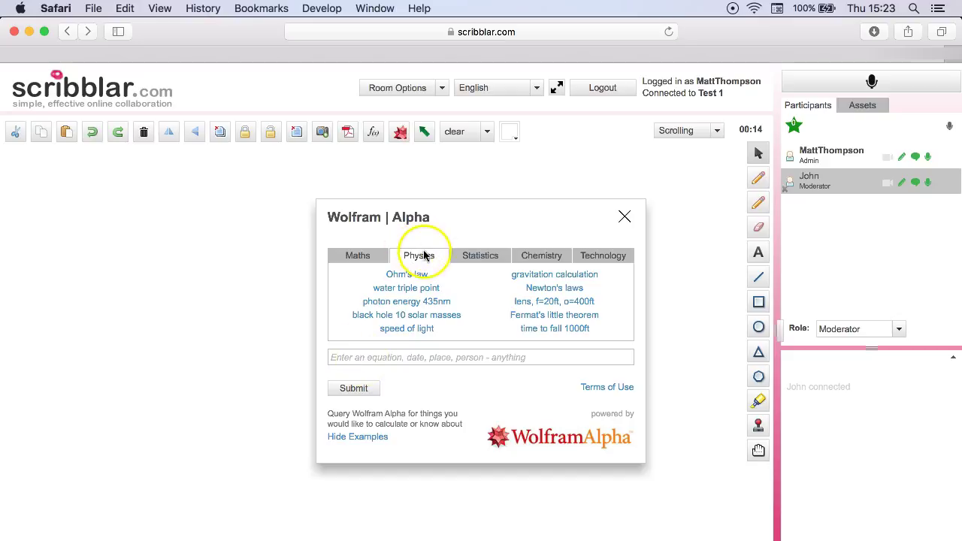
click(406, 329)
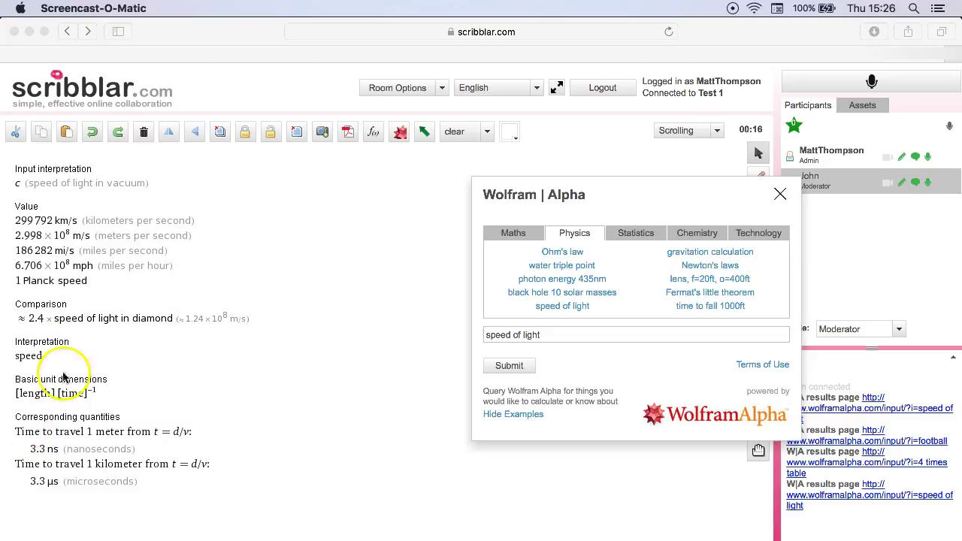
click(82, 239)
click(84, 256)
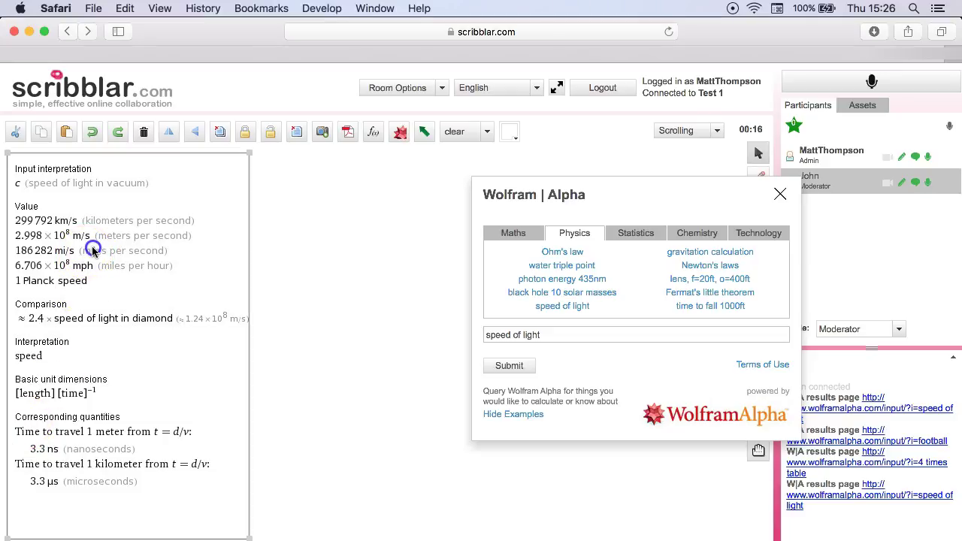
Step: Delete the speed of light results from the whiteboard, then paste and submit a multiplication table query
click(145, 133)
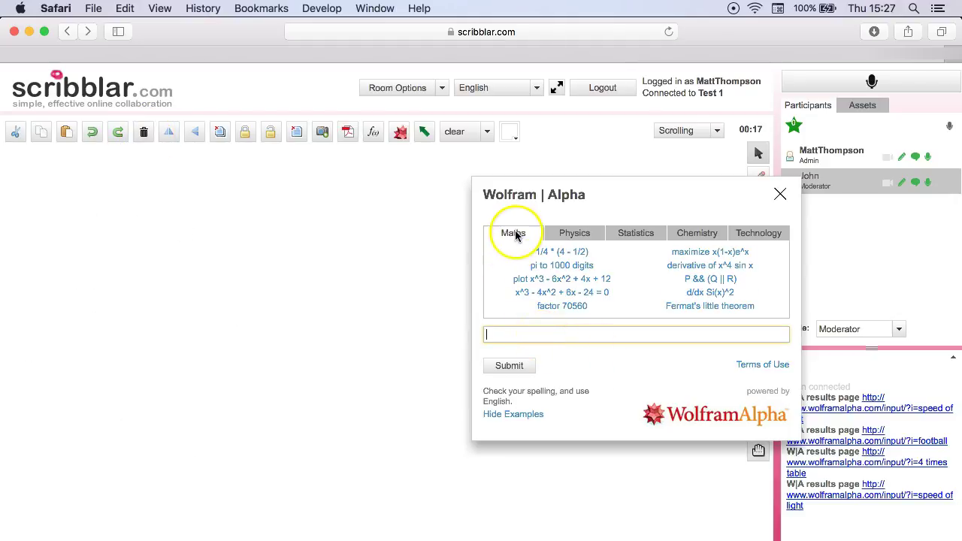
text(multiplication table)
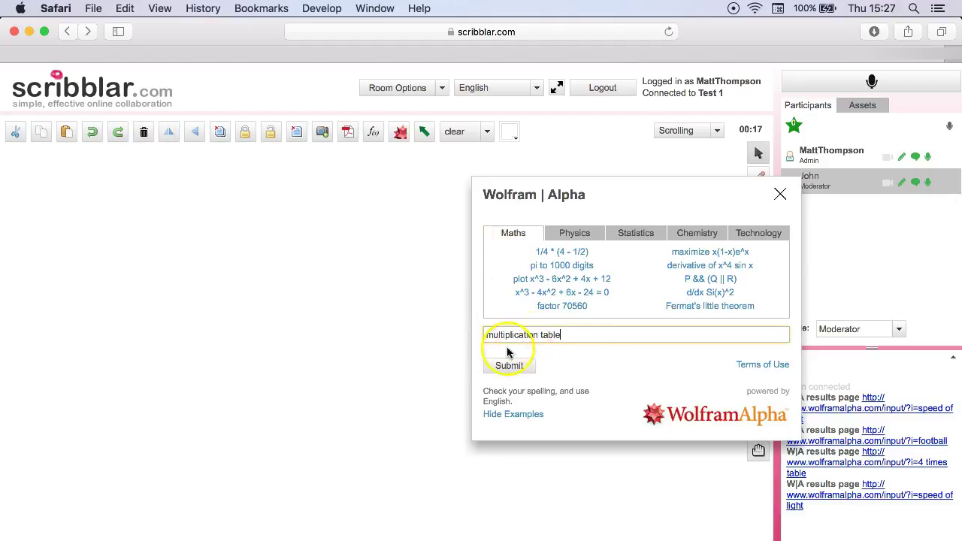
click(511, 366)
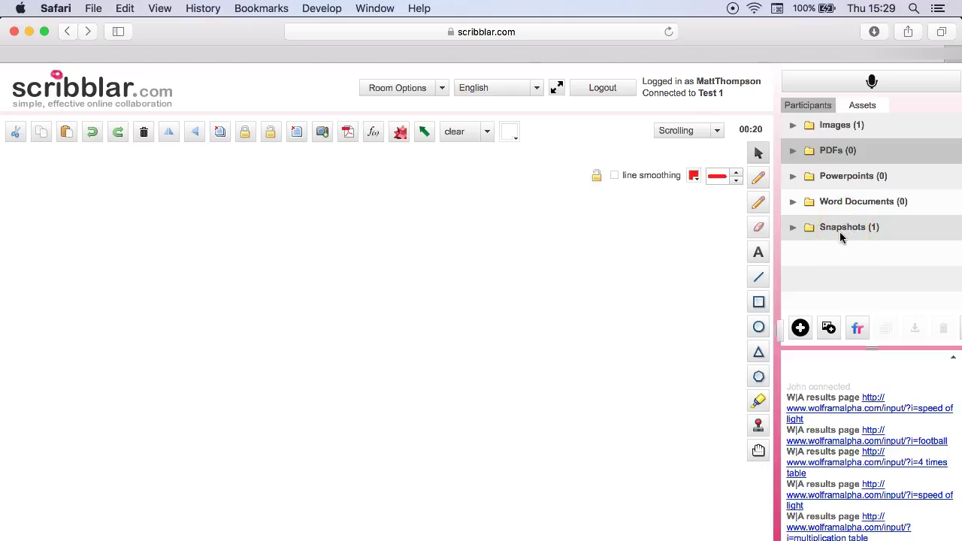
Step: Target the Images folder and pick 'Wacom pen tablet for online tutoring.jpg' in the upload window
click(832, 129)
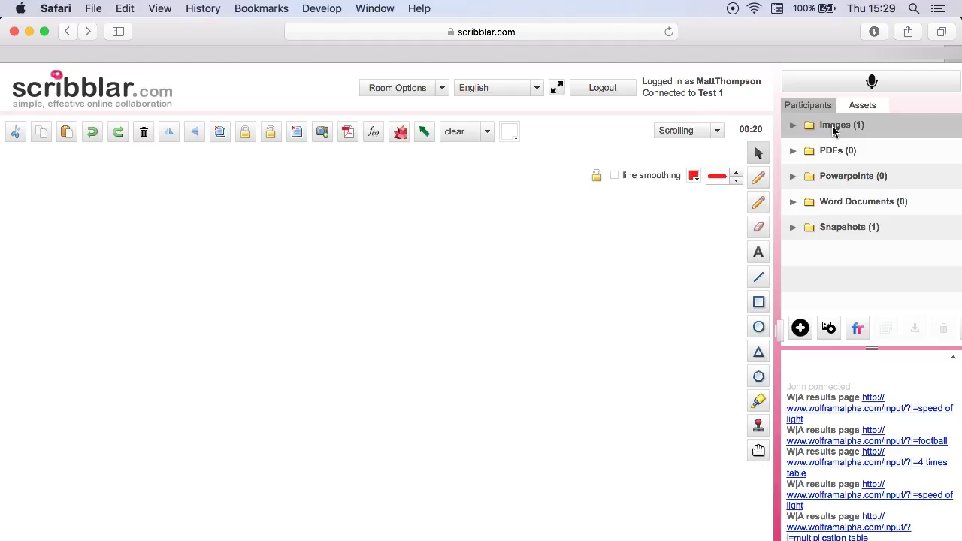
click(802, 328)
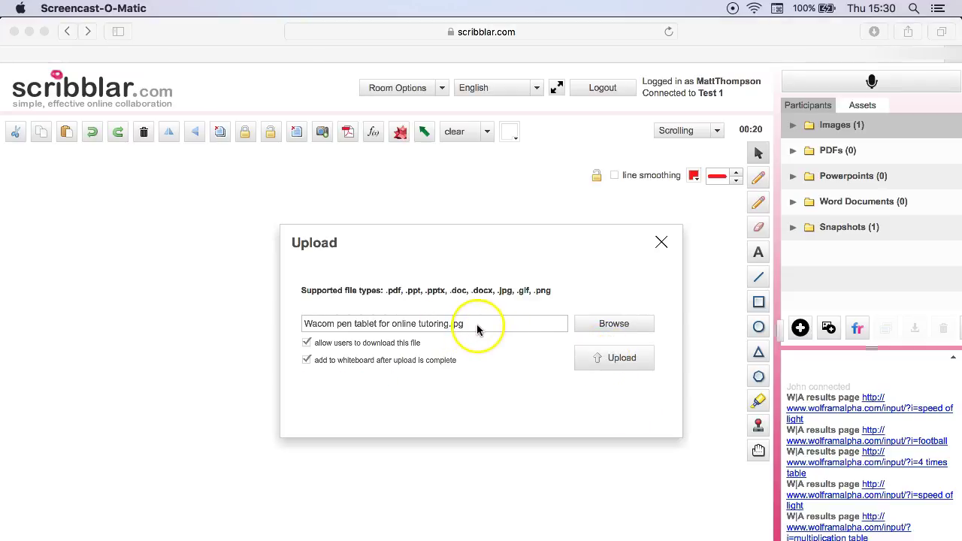
click(624, 359)
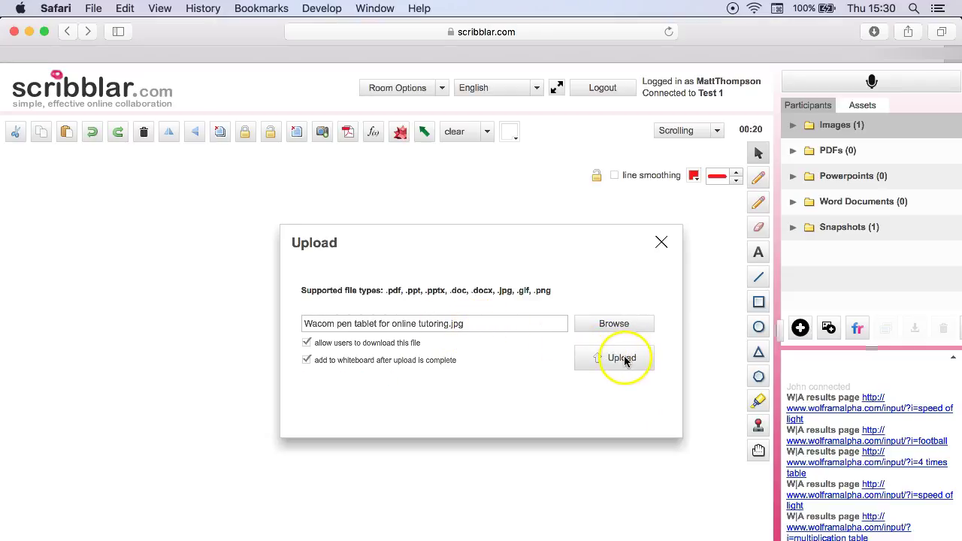
Step: Upload the tablet photo, shrink it from its corner, centre it, and confirm it under Images (2)
click(624, 360)
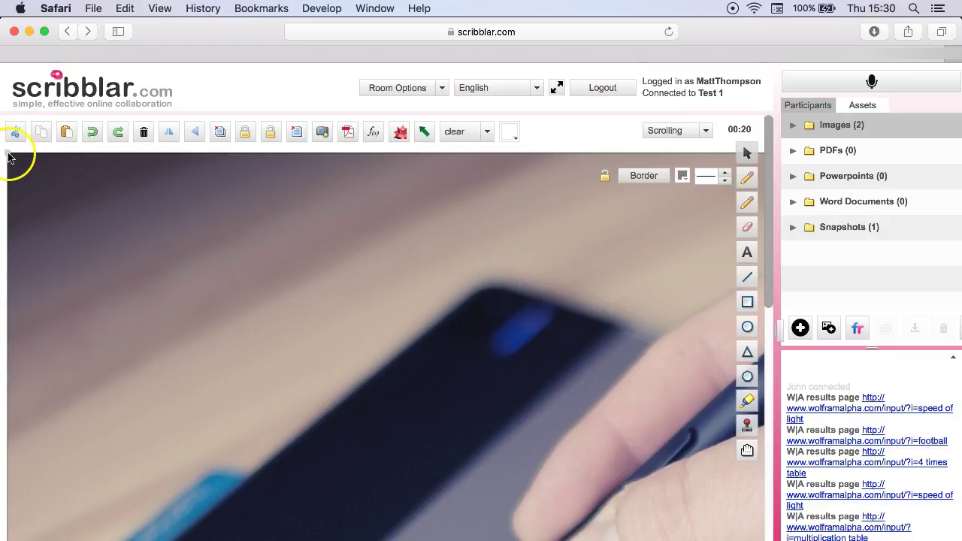
drag(9, 156, 138, 227)
drag(19, 151, 138, 193)
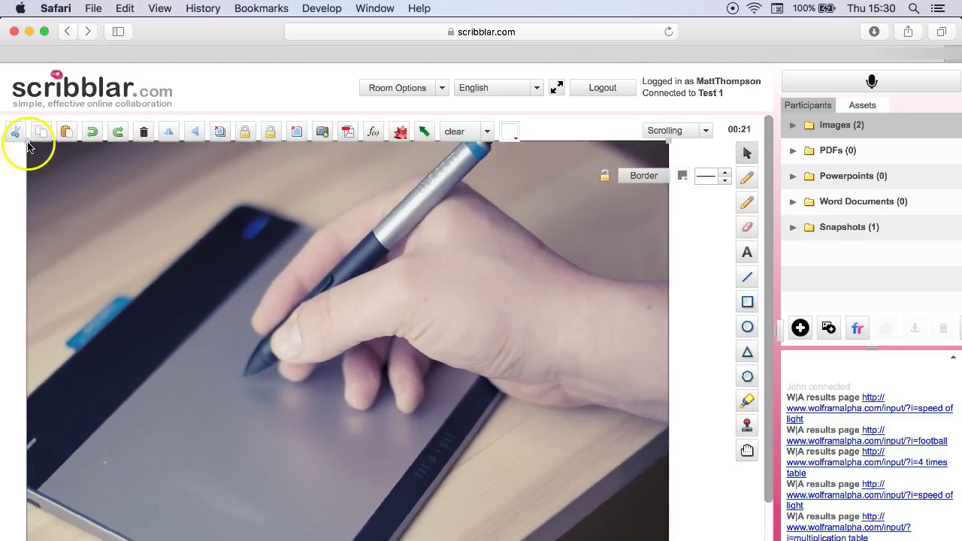
drag(25, 146, 211, 298)
drag(344, 386, 266, 281)
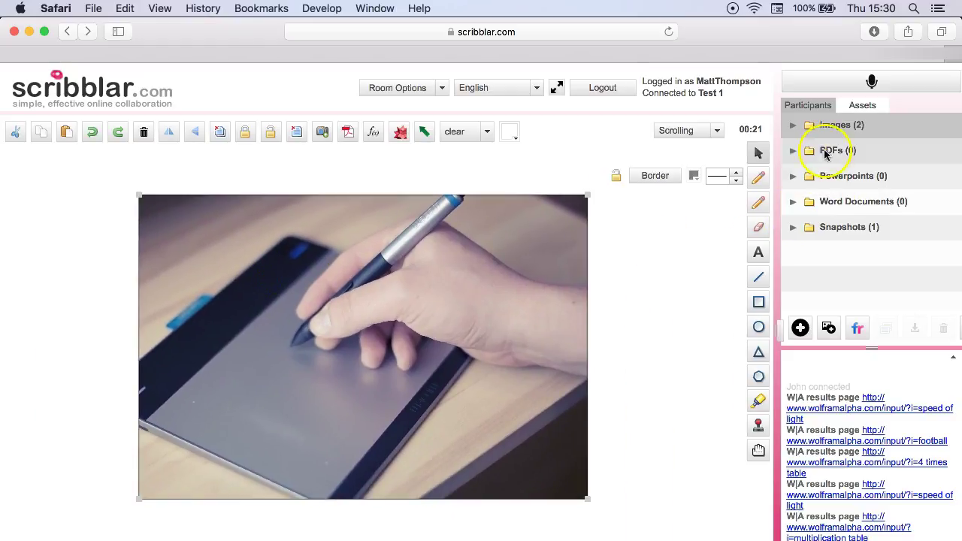
click(794, 125)
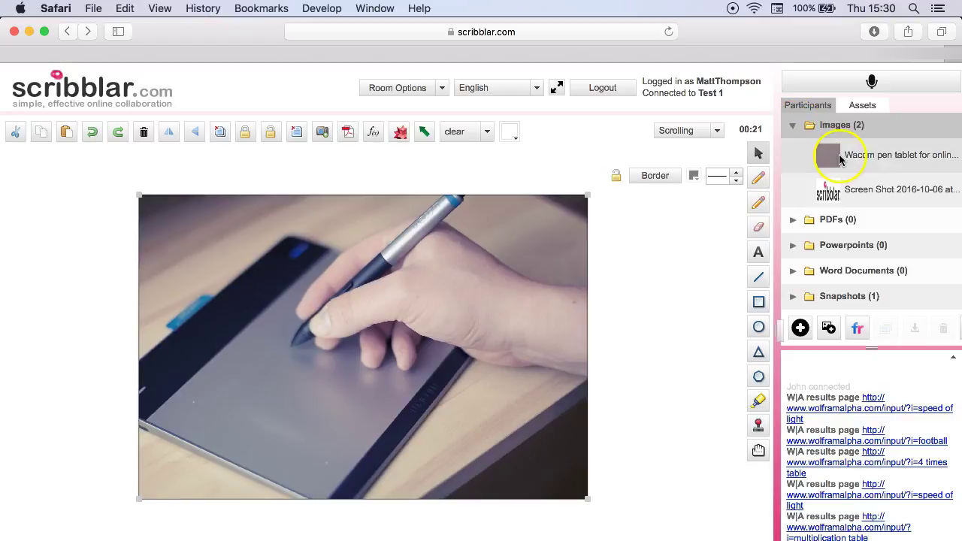
Step: Collapse the Images folder in the asset library
click(793, 126)
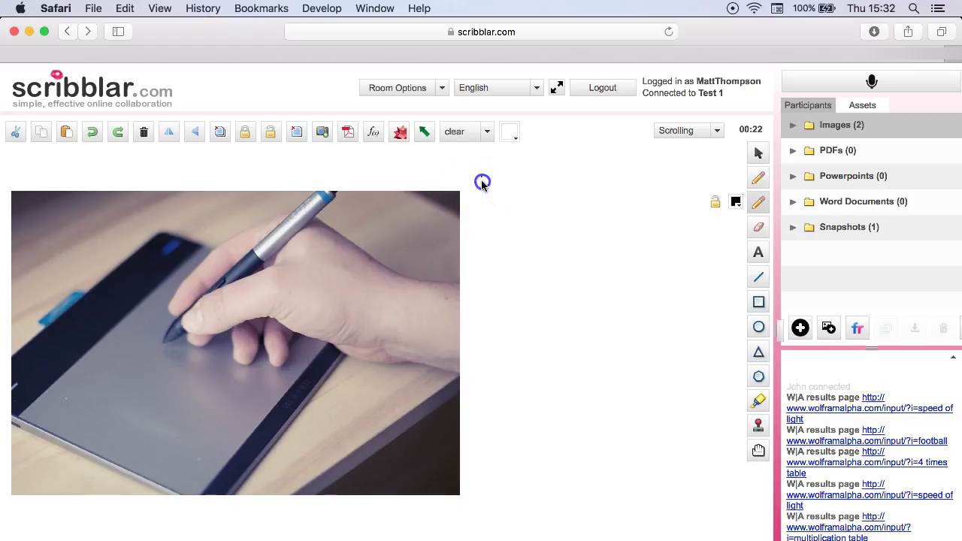
Step: Handwrite 'the' and 'writing' in large black pen strokes to the right of the tablet photo
mouse_move(481, 179)
mouse_down()
mouse_move(516, 226)
mouse_move(502, 199)
mouse_move(516, 268)
mouse_move(550, 229)
mouse_up()
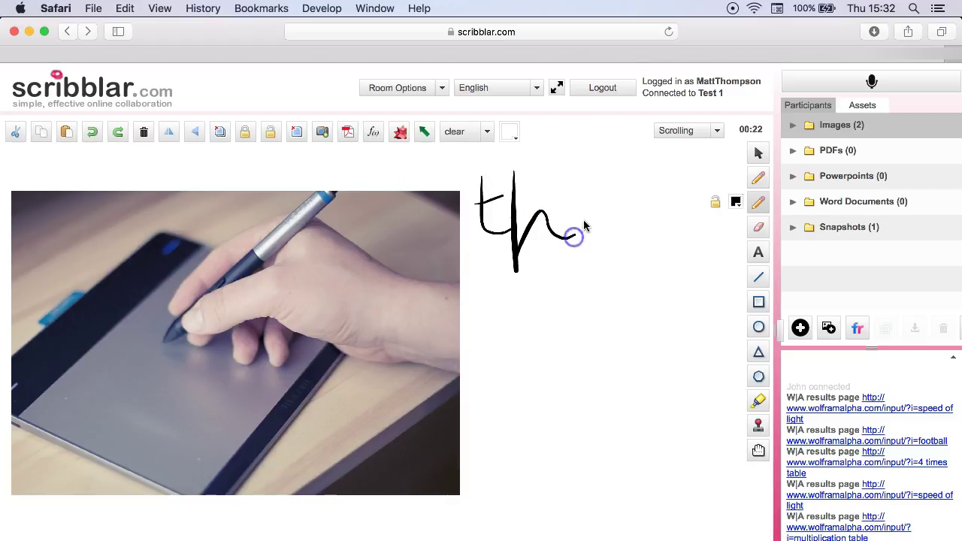
drag(613, 197, 627, 233)
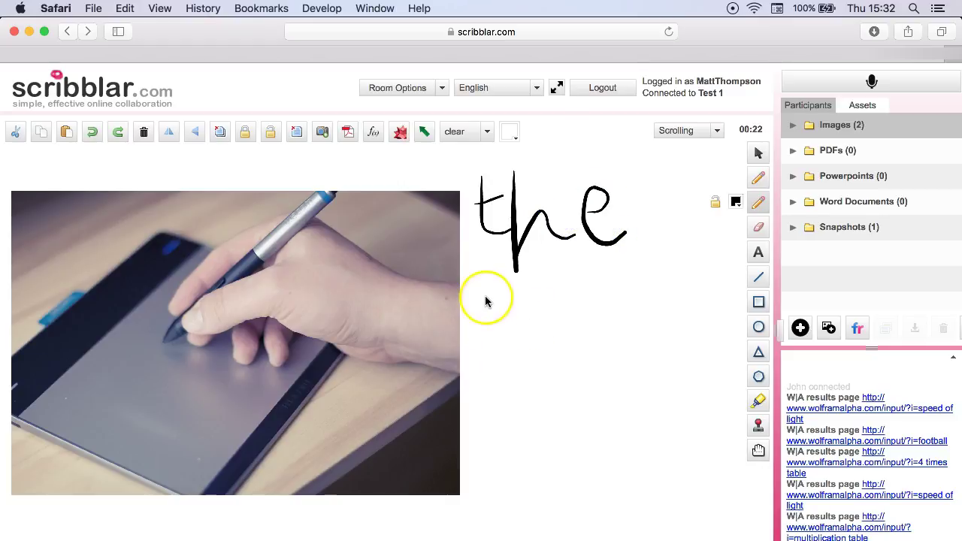
mouse_move(486, 299)
mouse_down()
mouse_move(497, 328)
mouse_move(526, 284)
mouse_move(550, 308)
mouse_move(559, 287)
mouse_move(579, 357)
mouse_up()
click(574, 260)
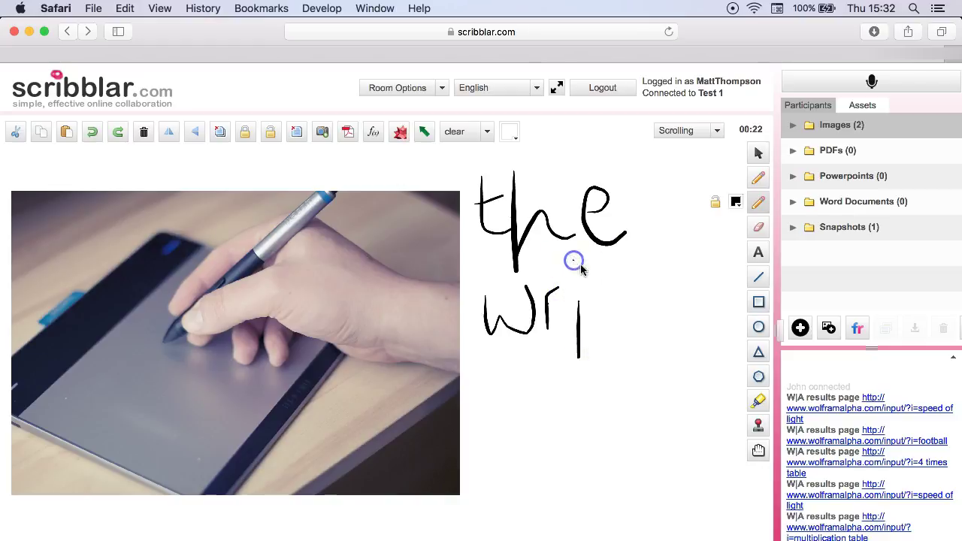
mouse_move(592, 285)
mouse_down()
mouse_move(627, 338)
mouse_move(621, 303)
mouse_up()
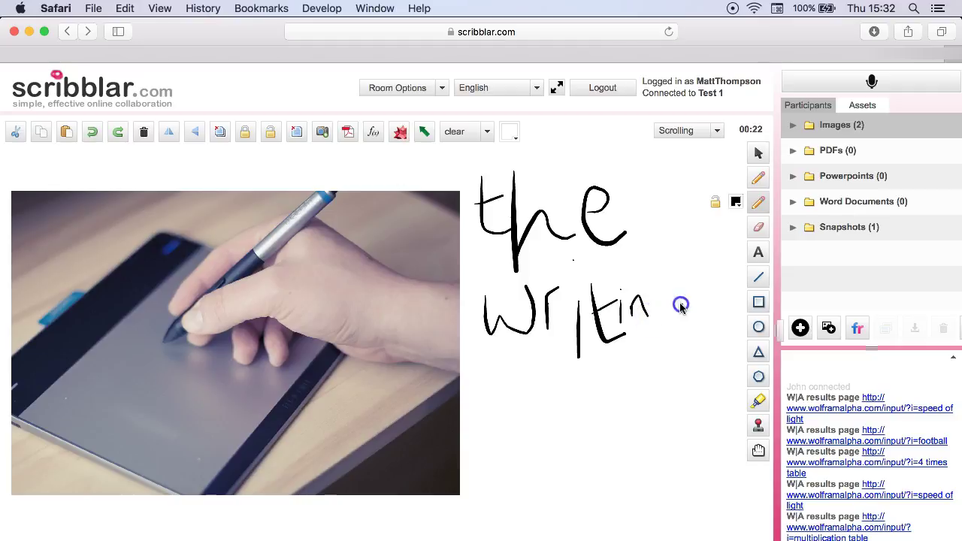
drag(682, 302, 666, 360)
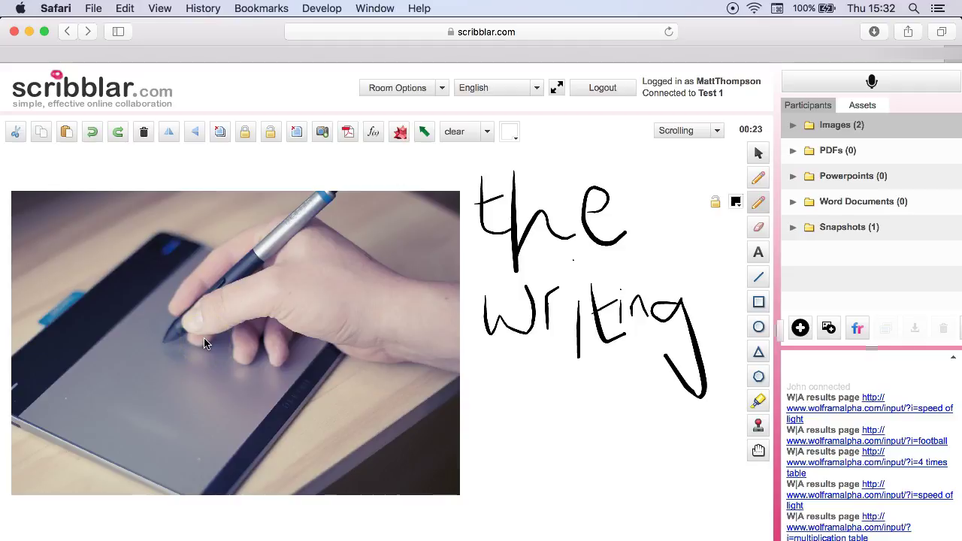
click(22, 534)
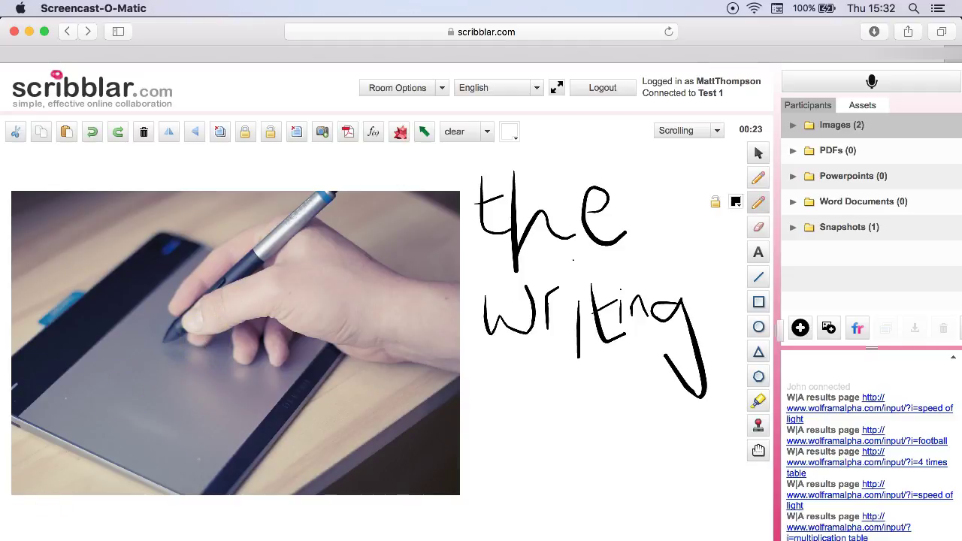
Step: Write 'the writing is much easier' below the large words, plus a left arrow pointing to the photo
click(496, 383)
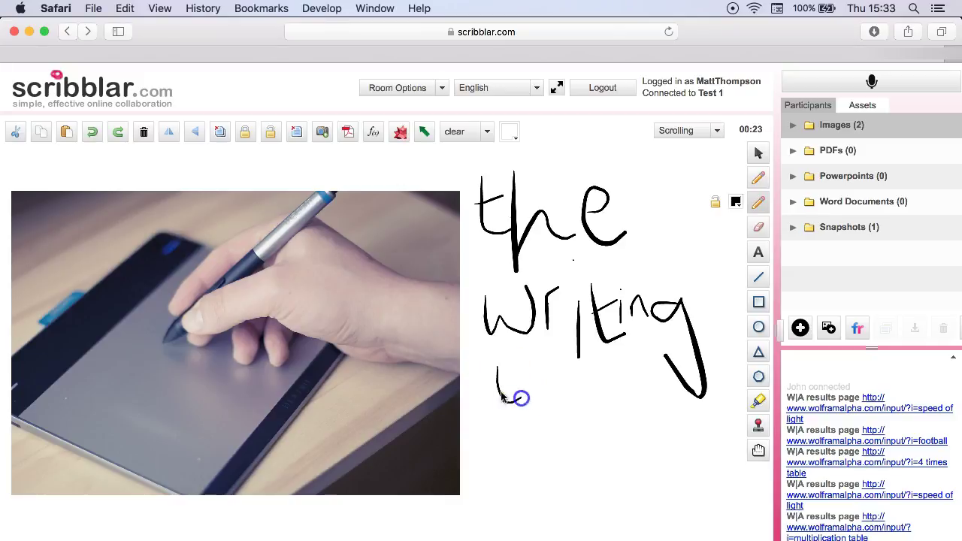
mouse_move(491, 390)
mouse_down()
mouse_move(511, 383)
mouse_move(560, 394)
mouse_up()
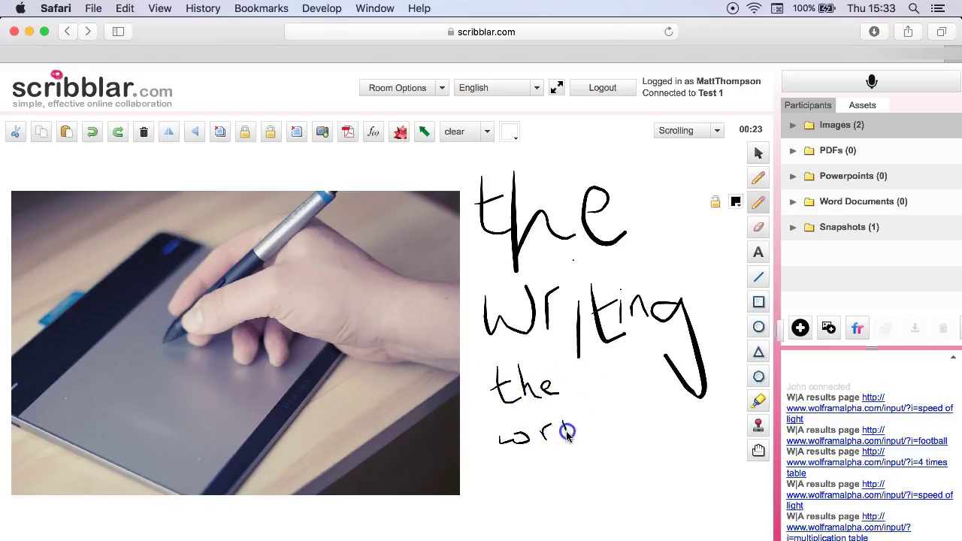
mouse_move(568, 434)
mouse_down()
mouse_move(621, 418)
mouse_move(612, 424)
mouse_move(638, 461)
mouse_move(631, 452)
mouse_up()
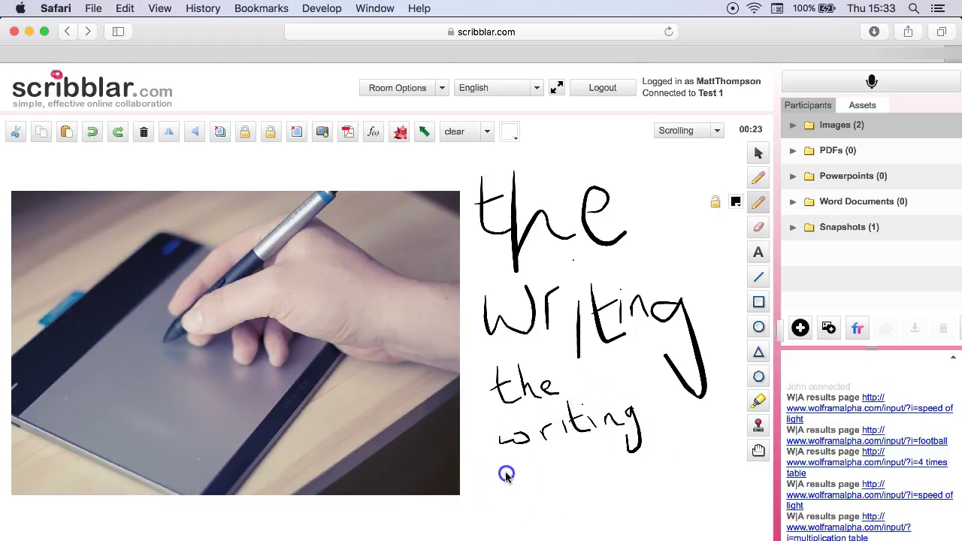
mouse_move(530, 488)
mouse_down()
mouse_move(519, 487)
mouse_move(577, 472)
mouse_up()
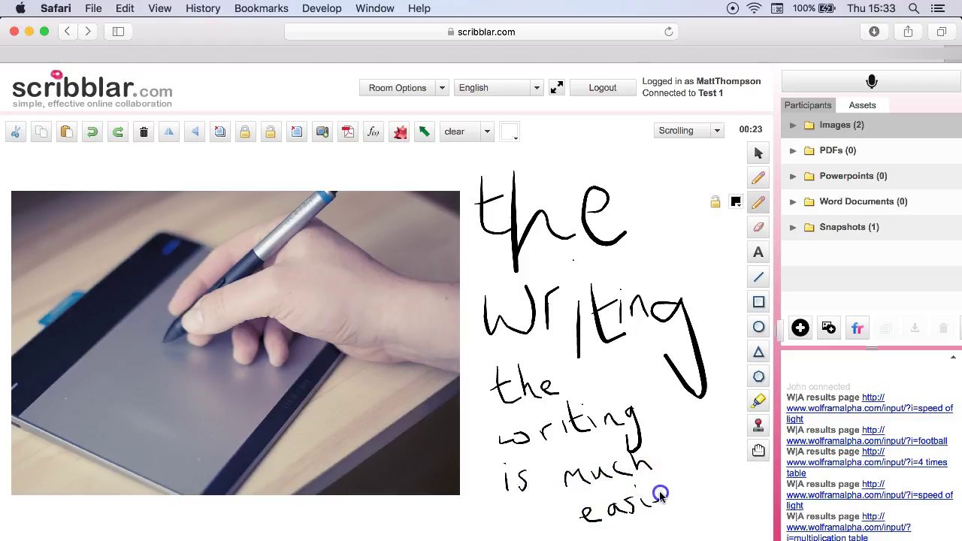
drag(676, 484, 683, 480)
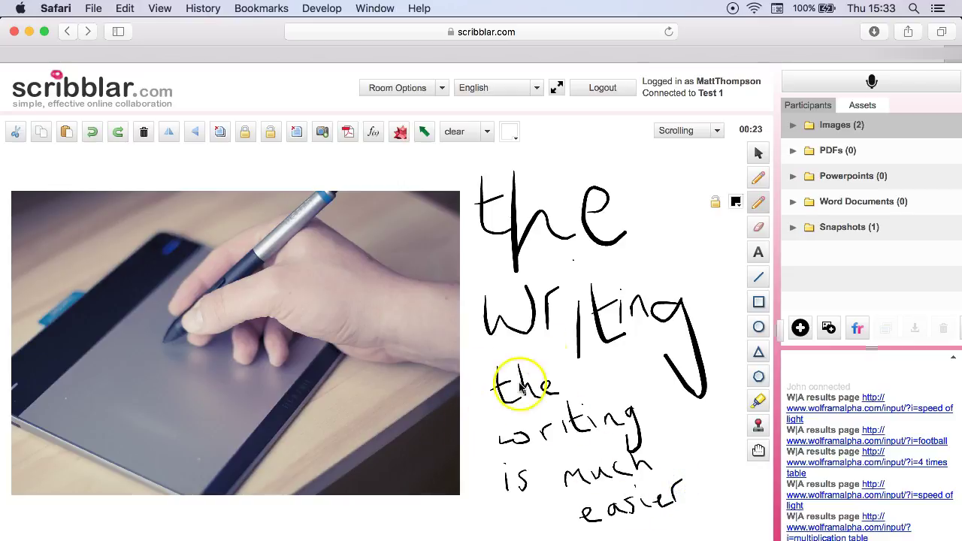
mouse_move(495, 418)
mouse_down()
mouse_move(381, 444)
mouse_move(432, 454)
mouse_up()
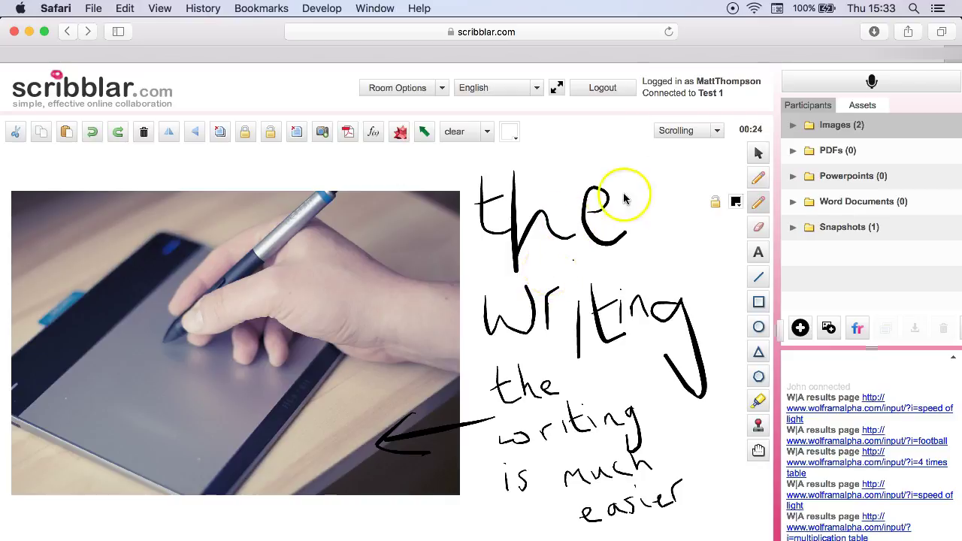
click(104, 519)
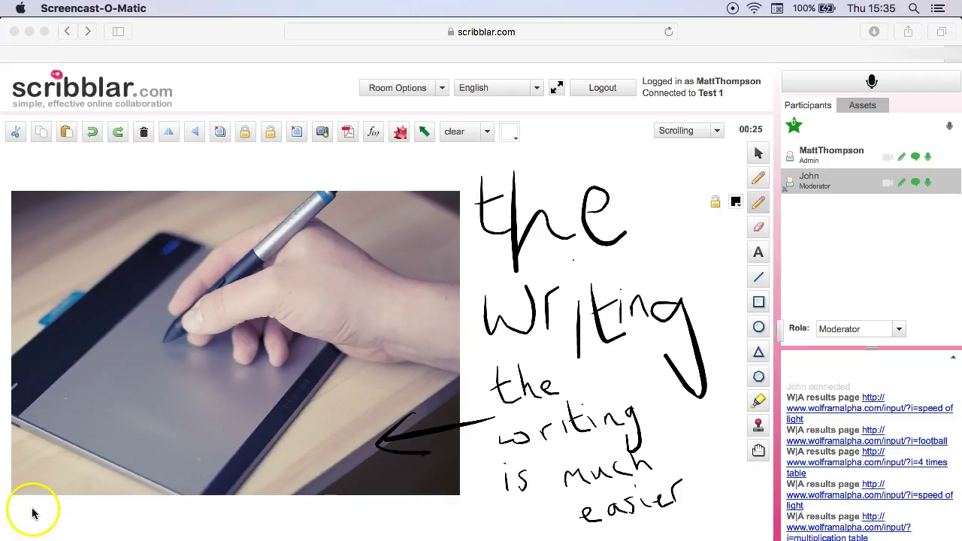
Step: Bring up the student's browser window showing the mirrored photo, arrow and notes
click(75, 454)
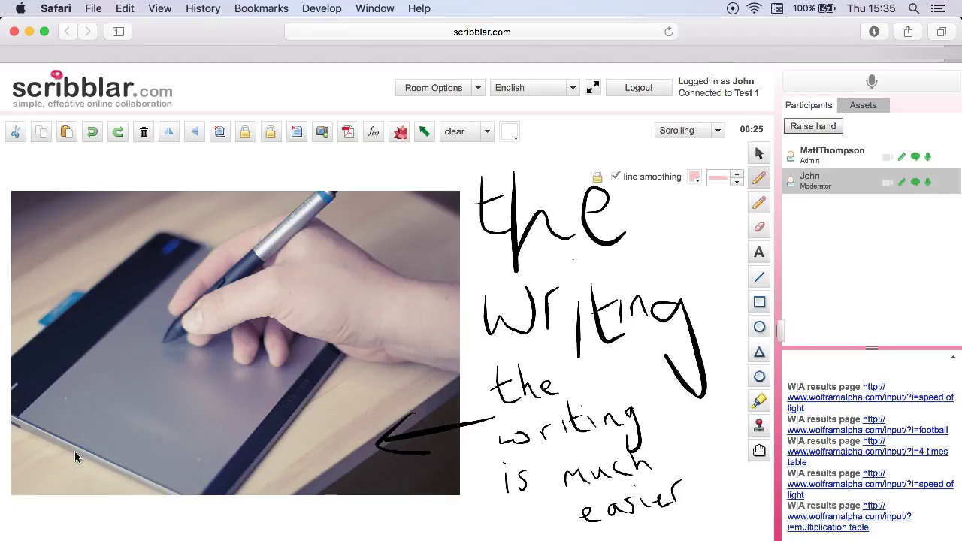